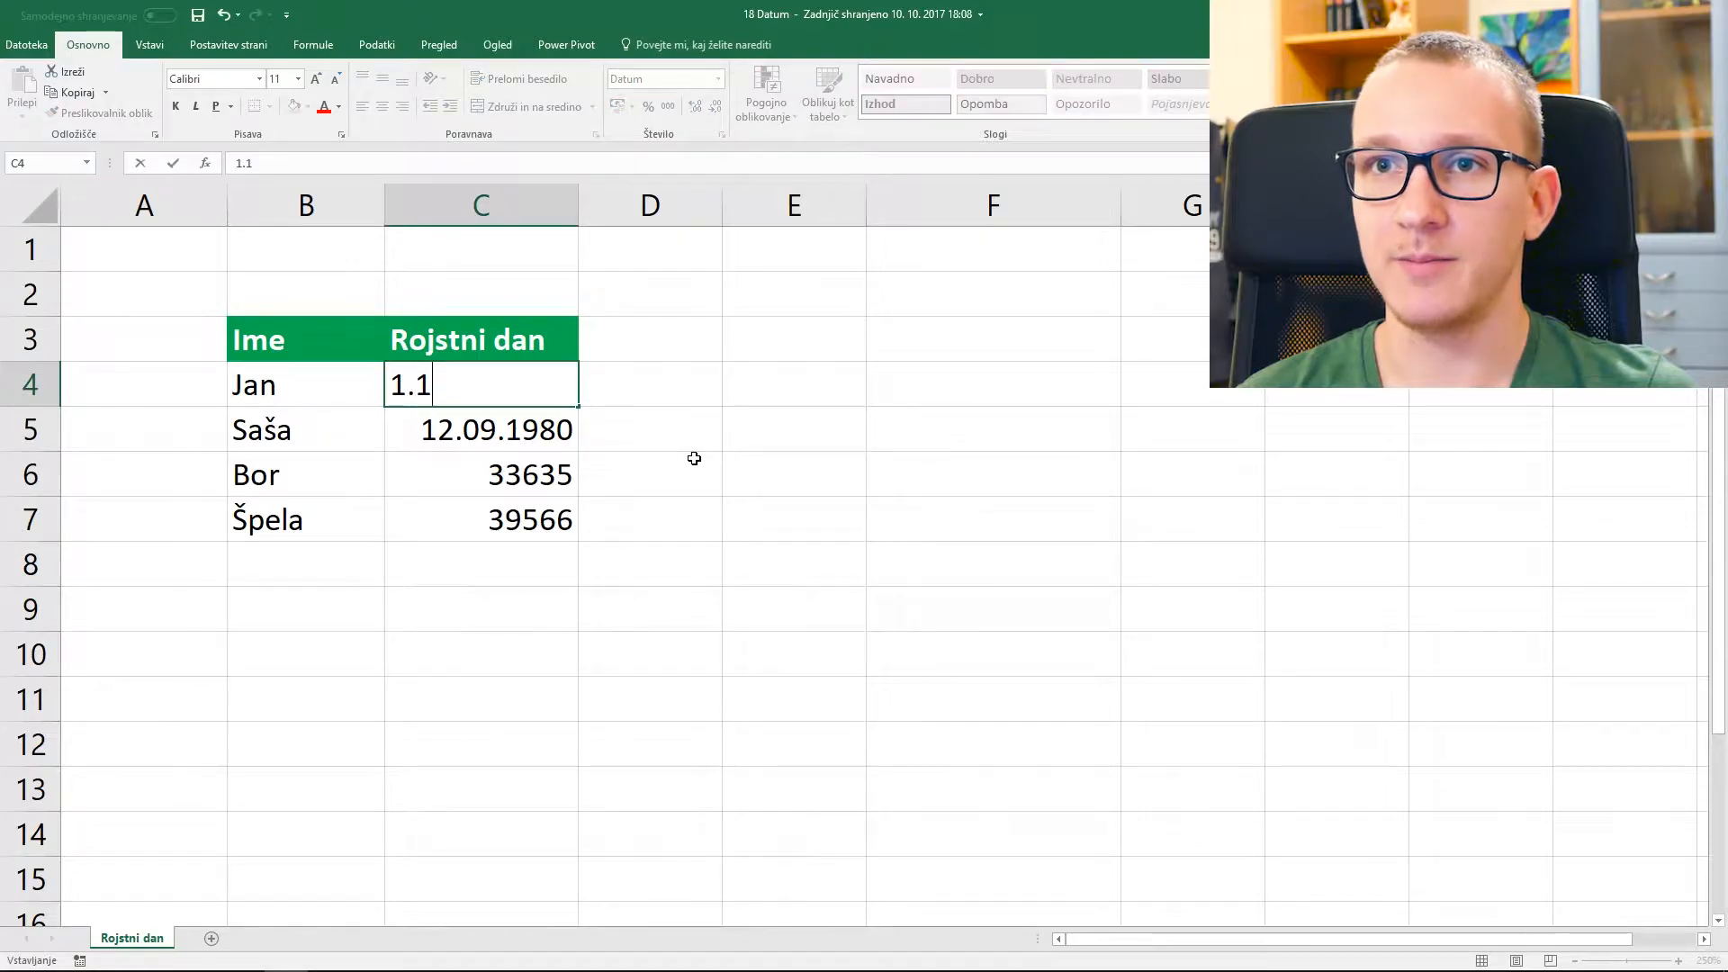
# - Try entering the birth date in C4 with dots as separators, and clear the cell again
pyautogui.write('1995')
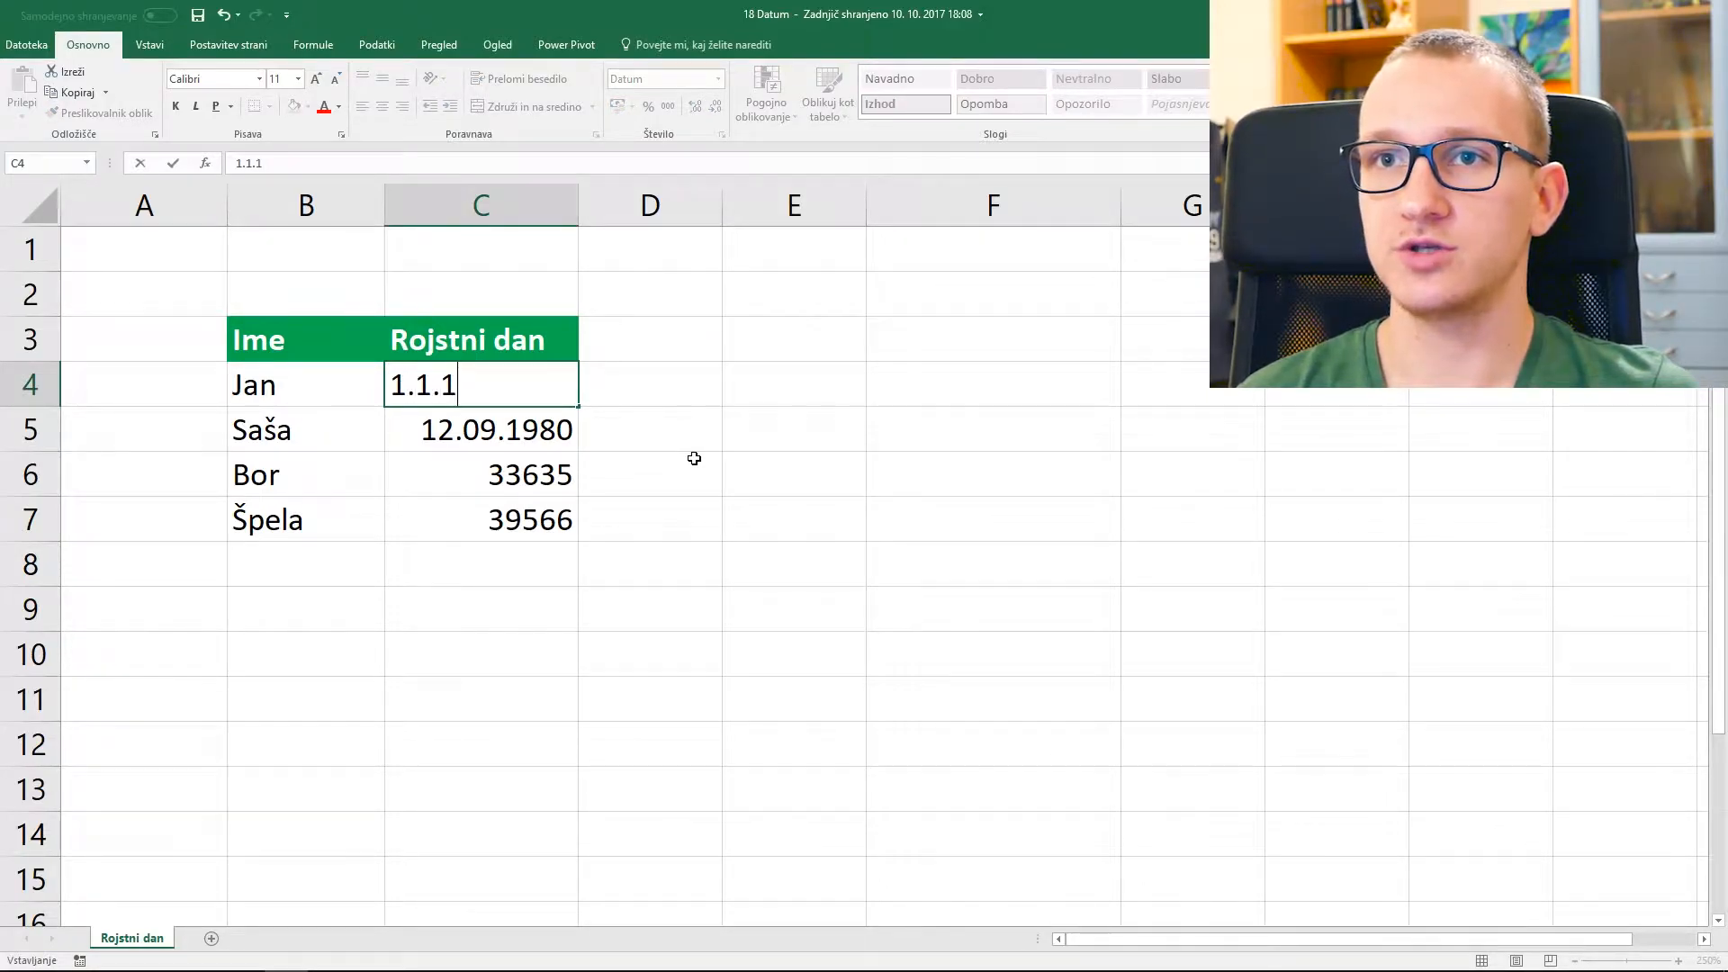
pyautogui.press('Return')
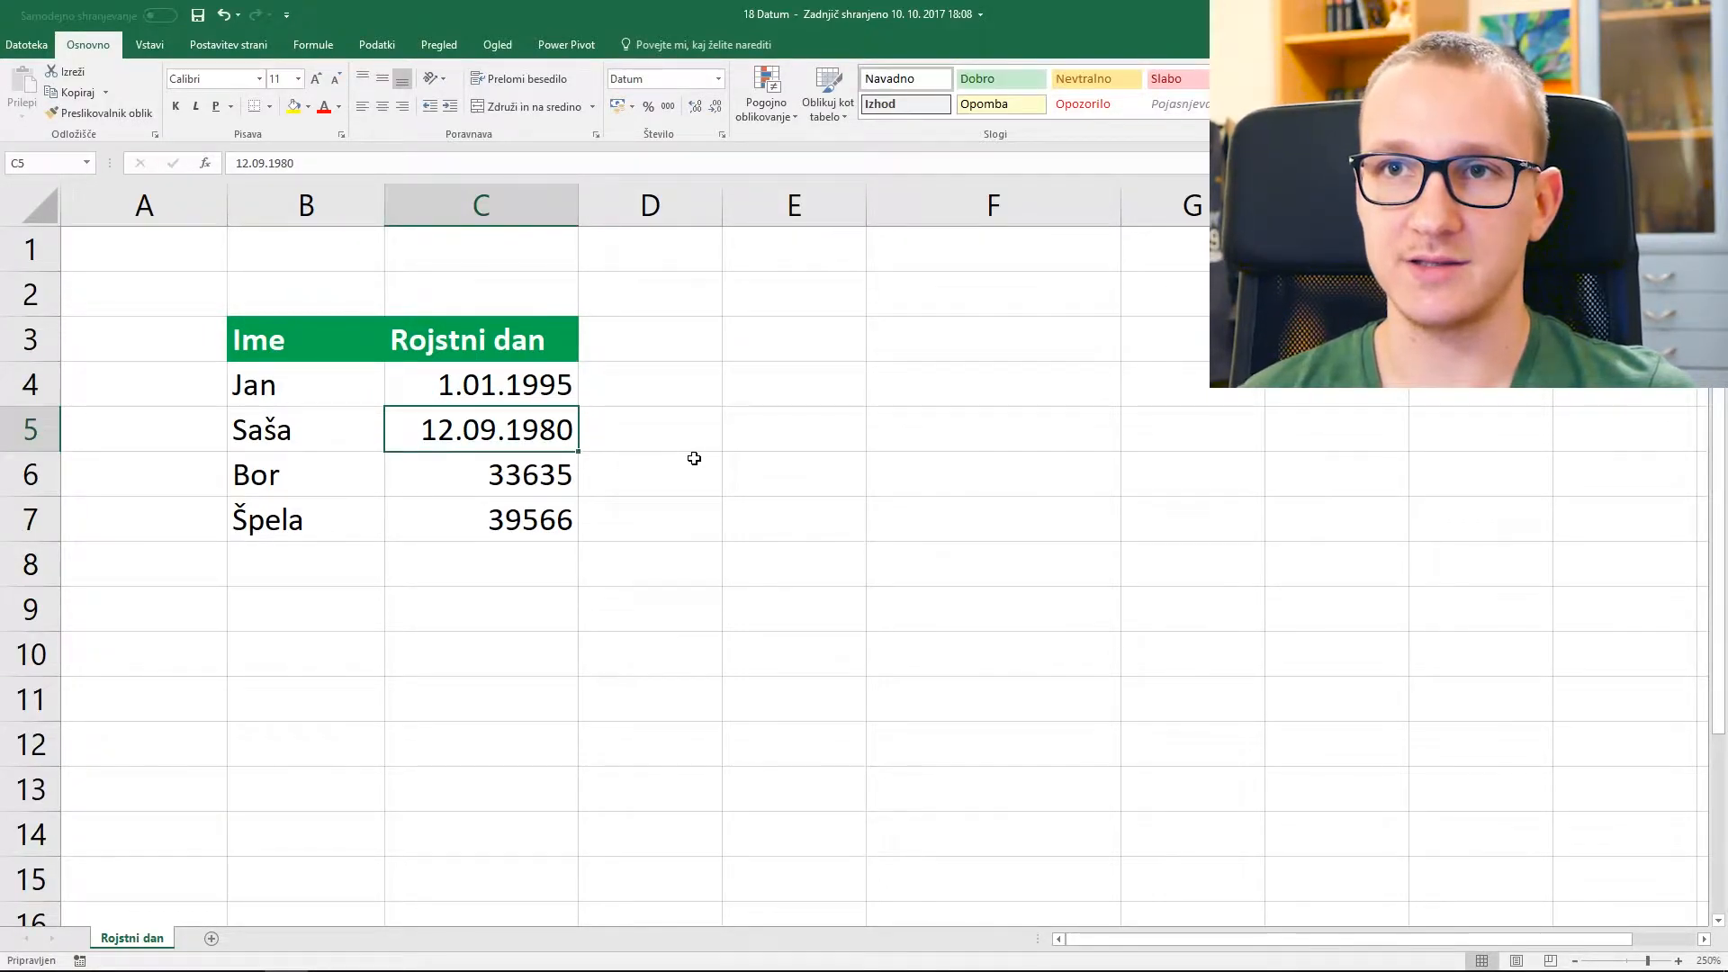
pyautogui.click(561, 385)
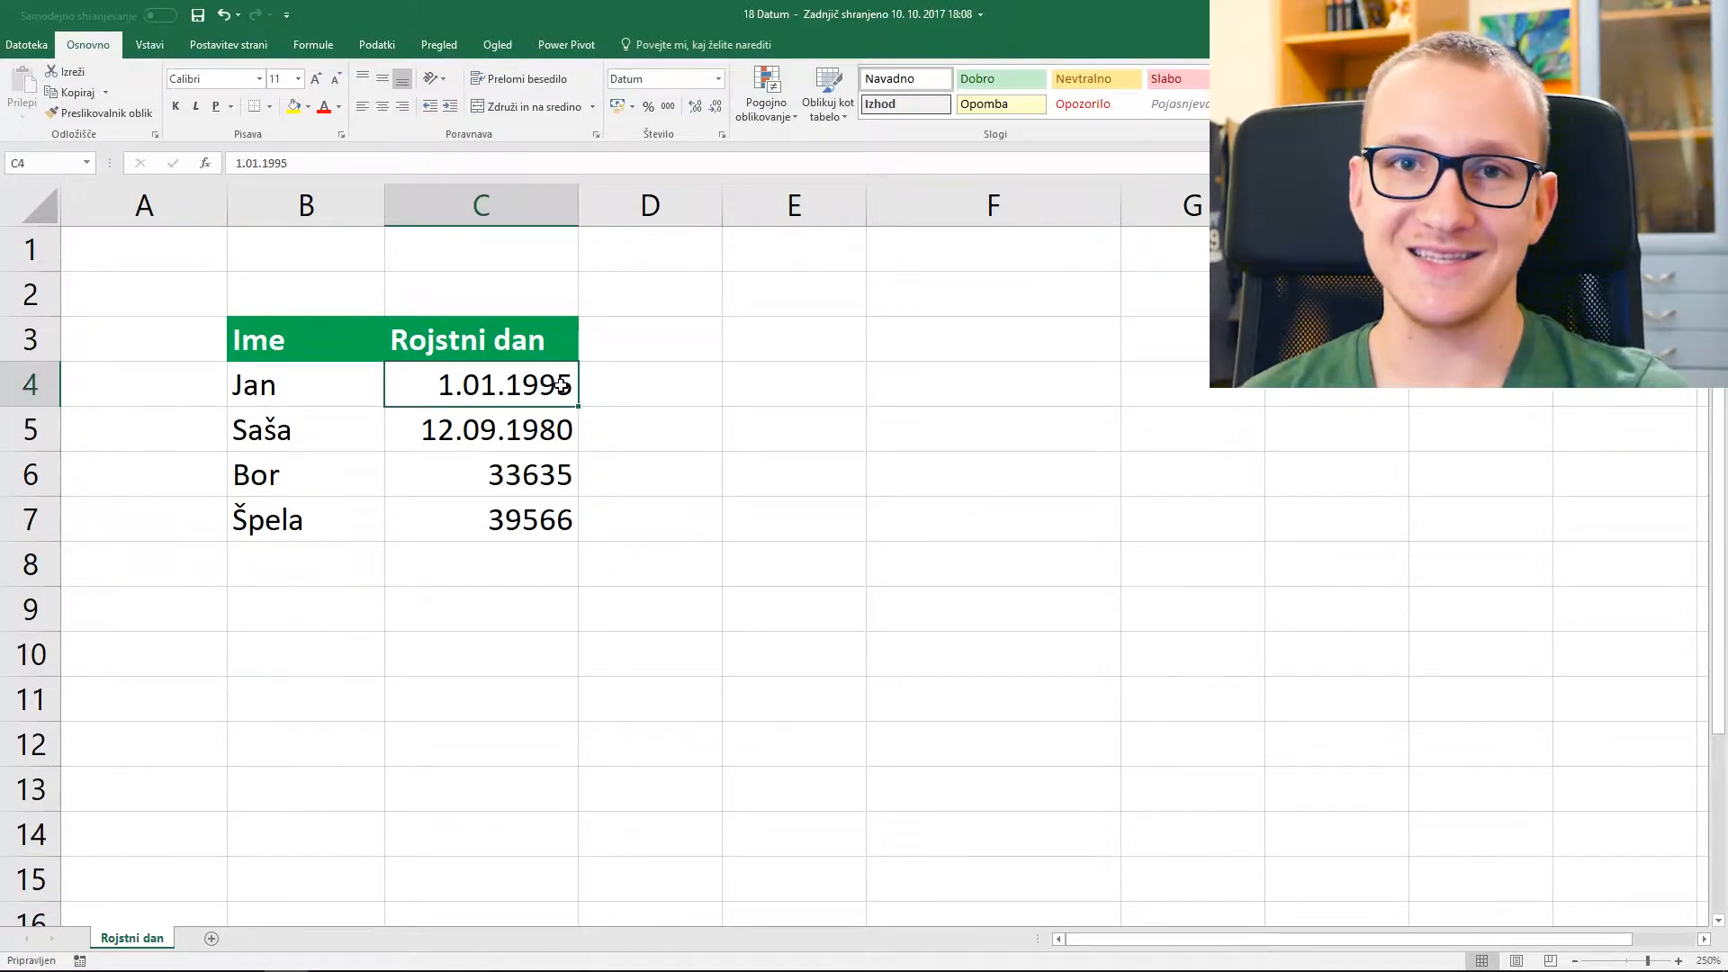
pyautogui.press('Delete')
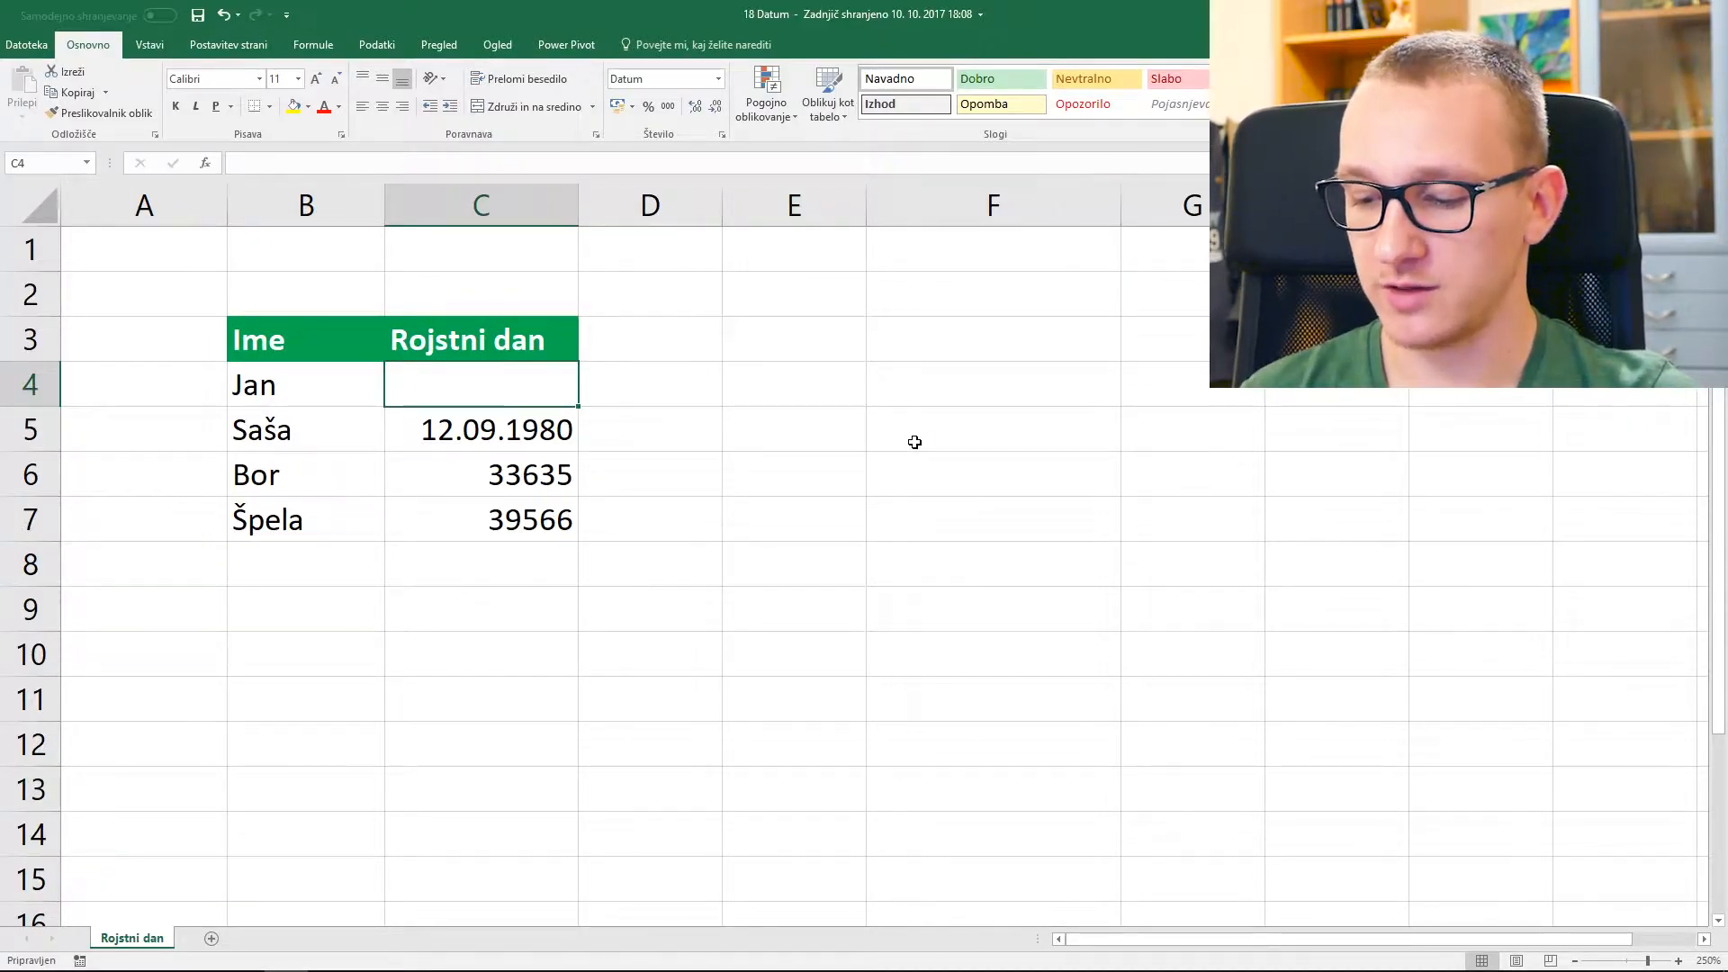
# - Enter the birth date in C4 with slashes as separators and a two-digit year
pyautogui.write('1/1')
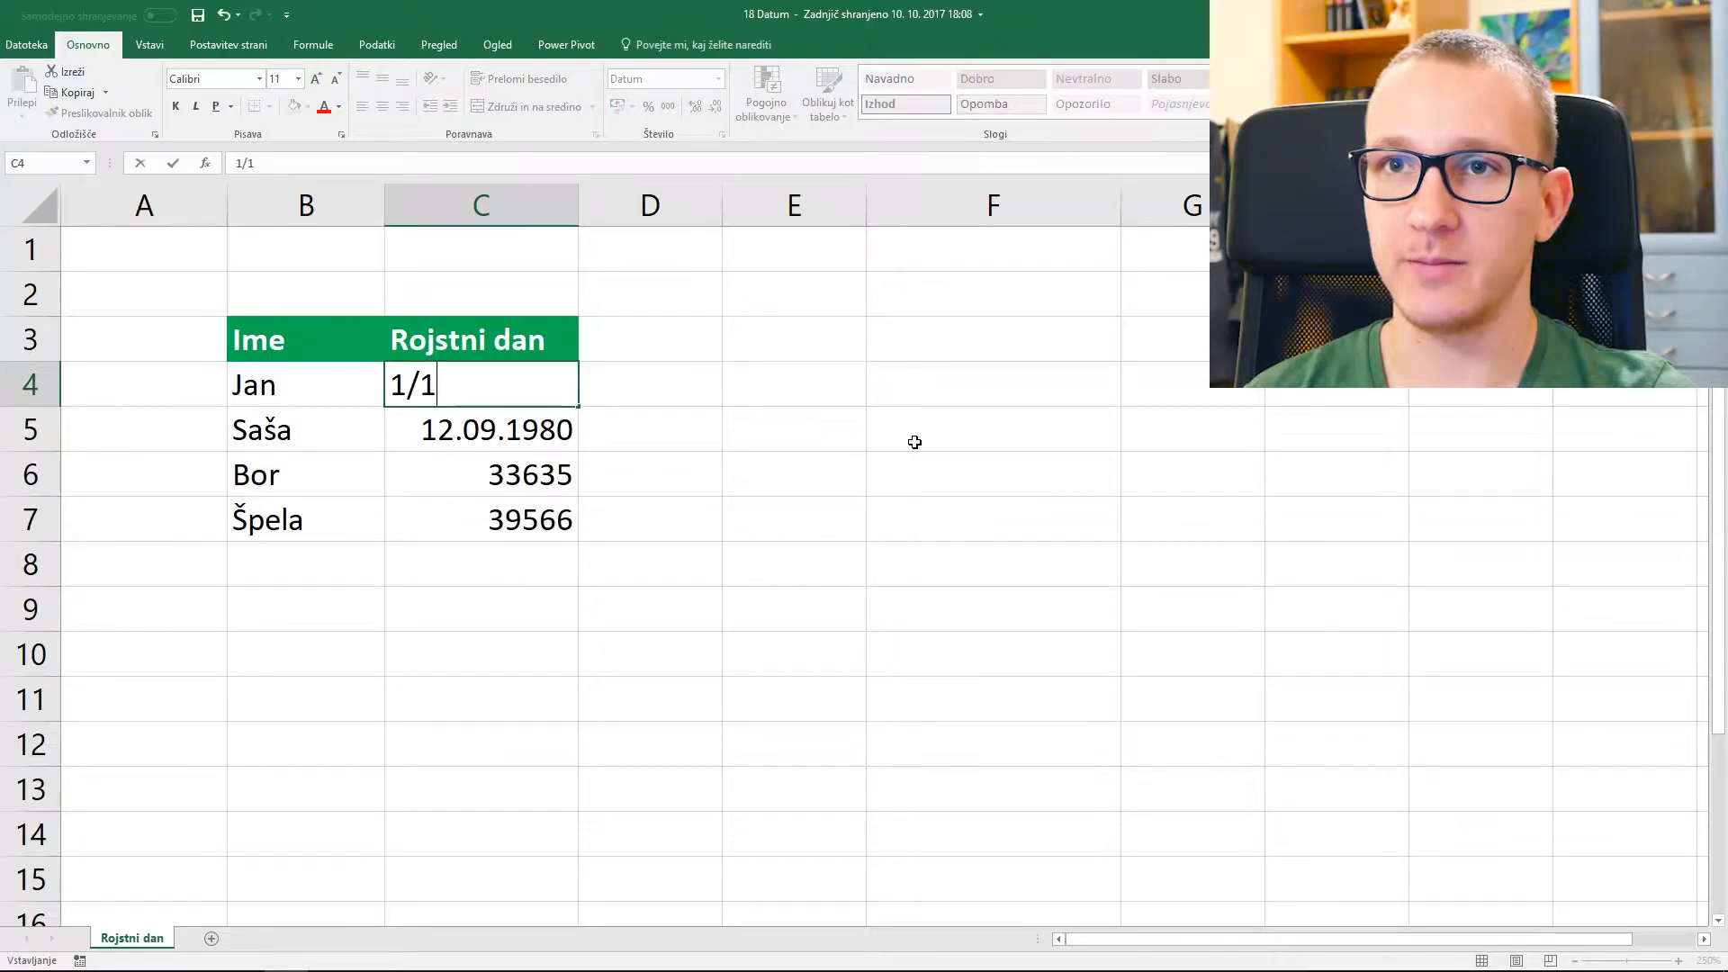
pyautogui.write('/')
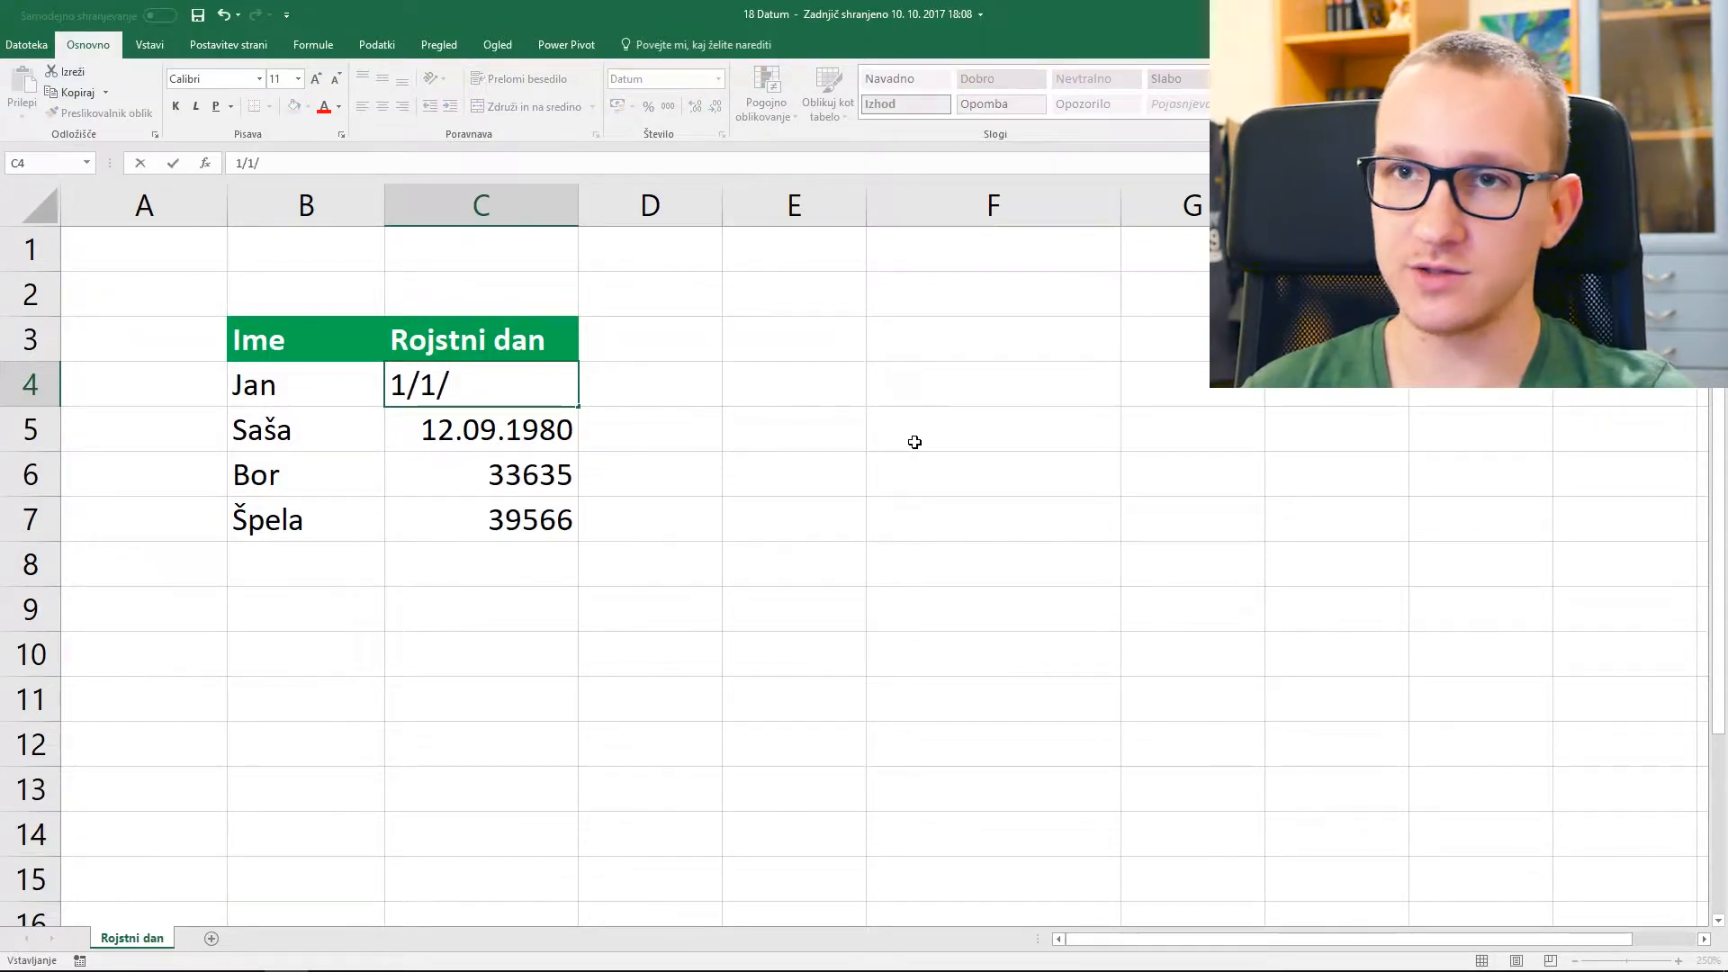
pyautogui.write('95')
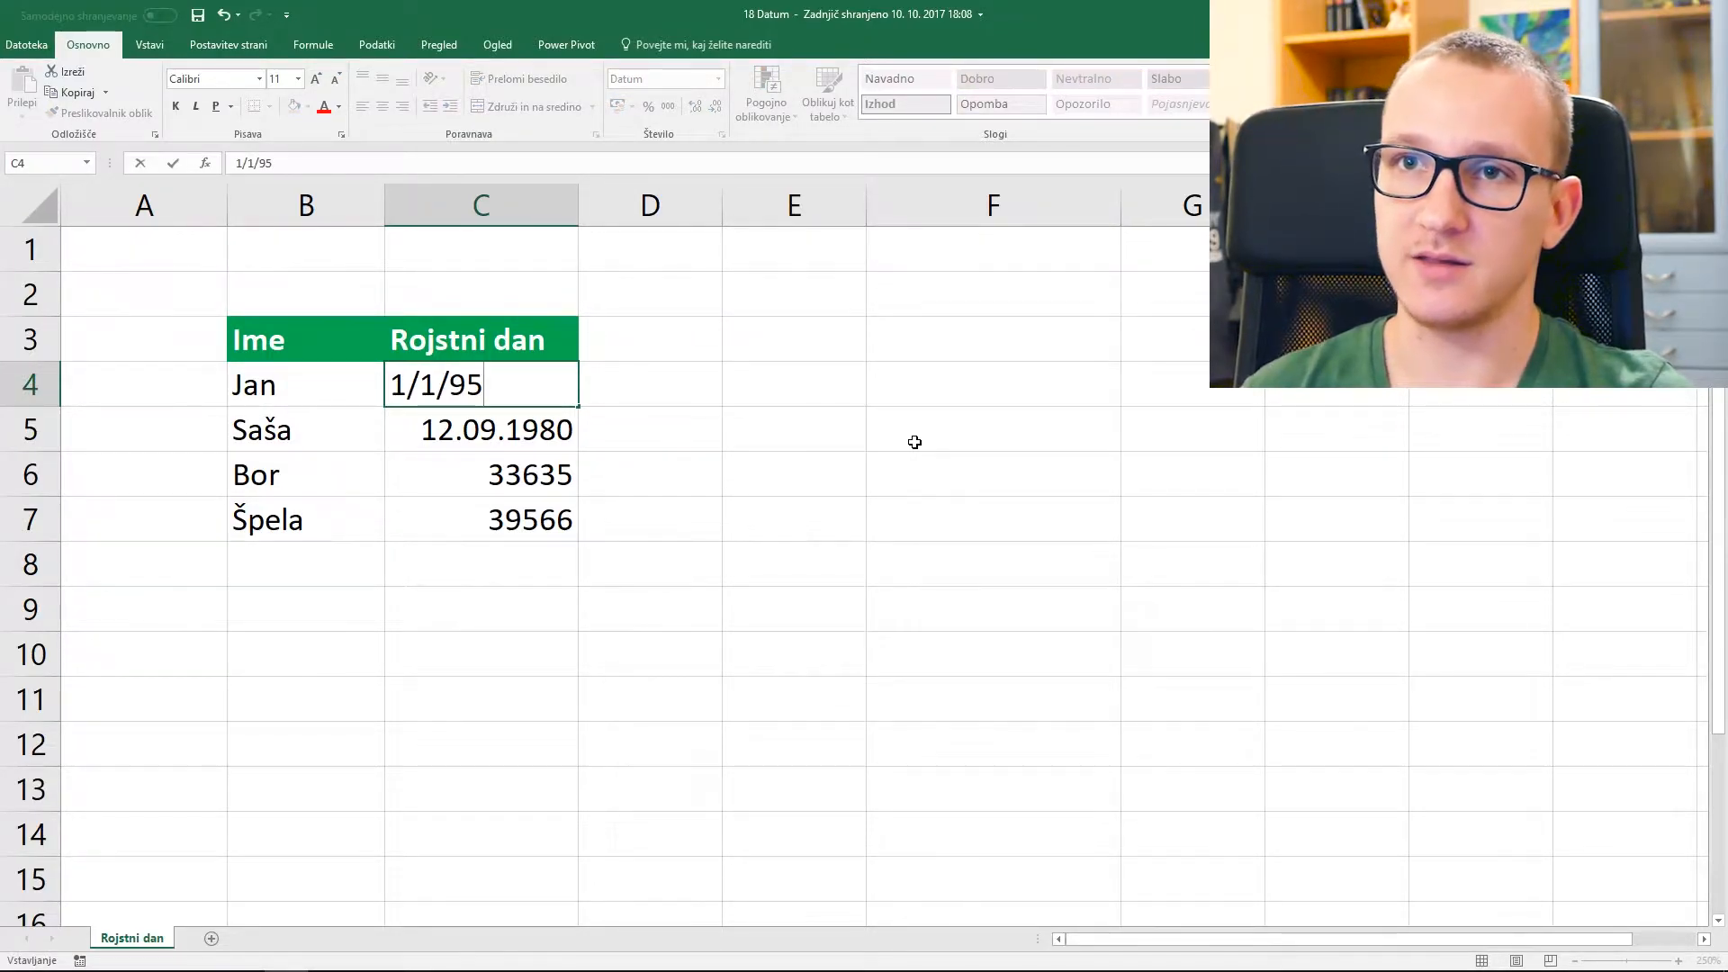
pyautogui.press('Return')
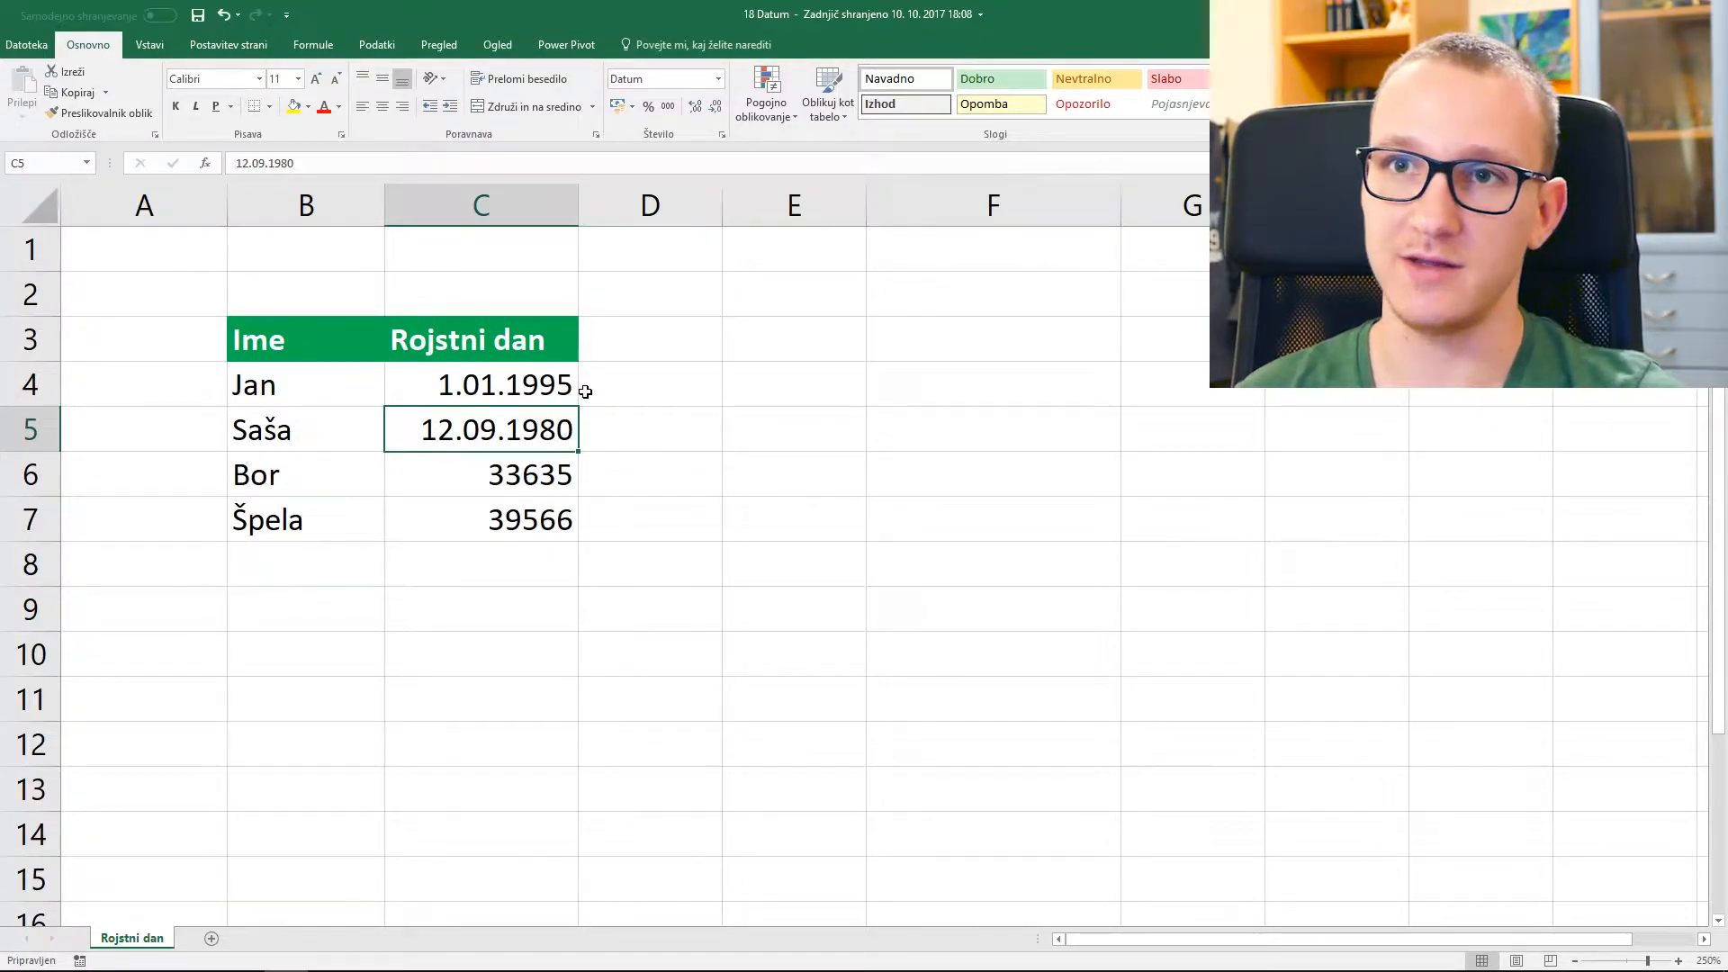
# - Apply the Splošno (General) number format to the birth date in C4 to show its serial number
pyautogui.click(551, 387)
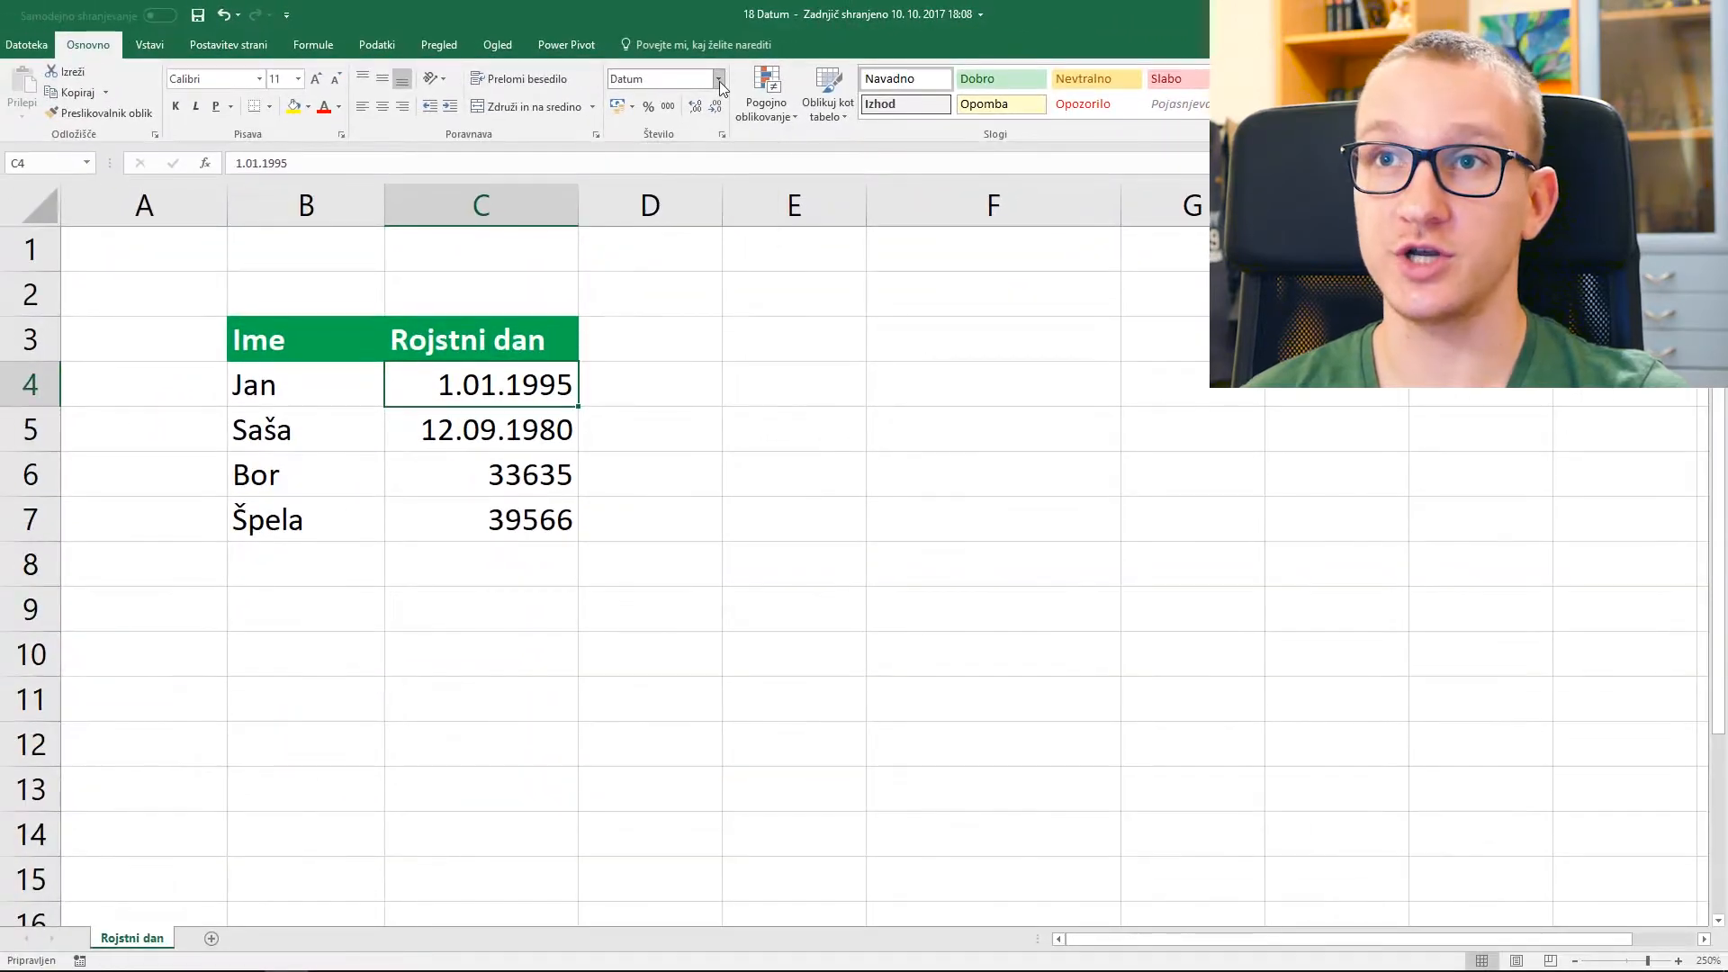
pyautogui.click(792, 113)
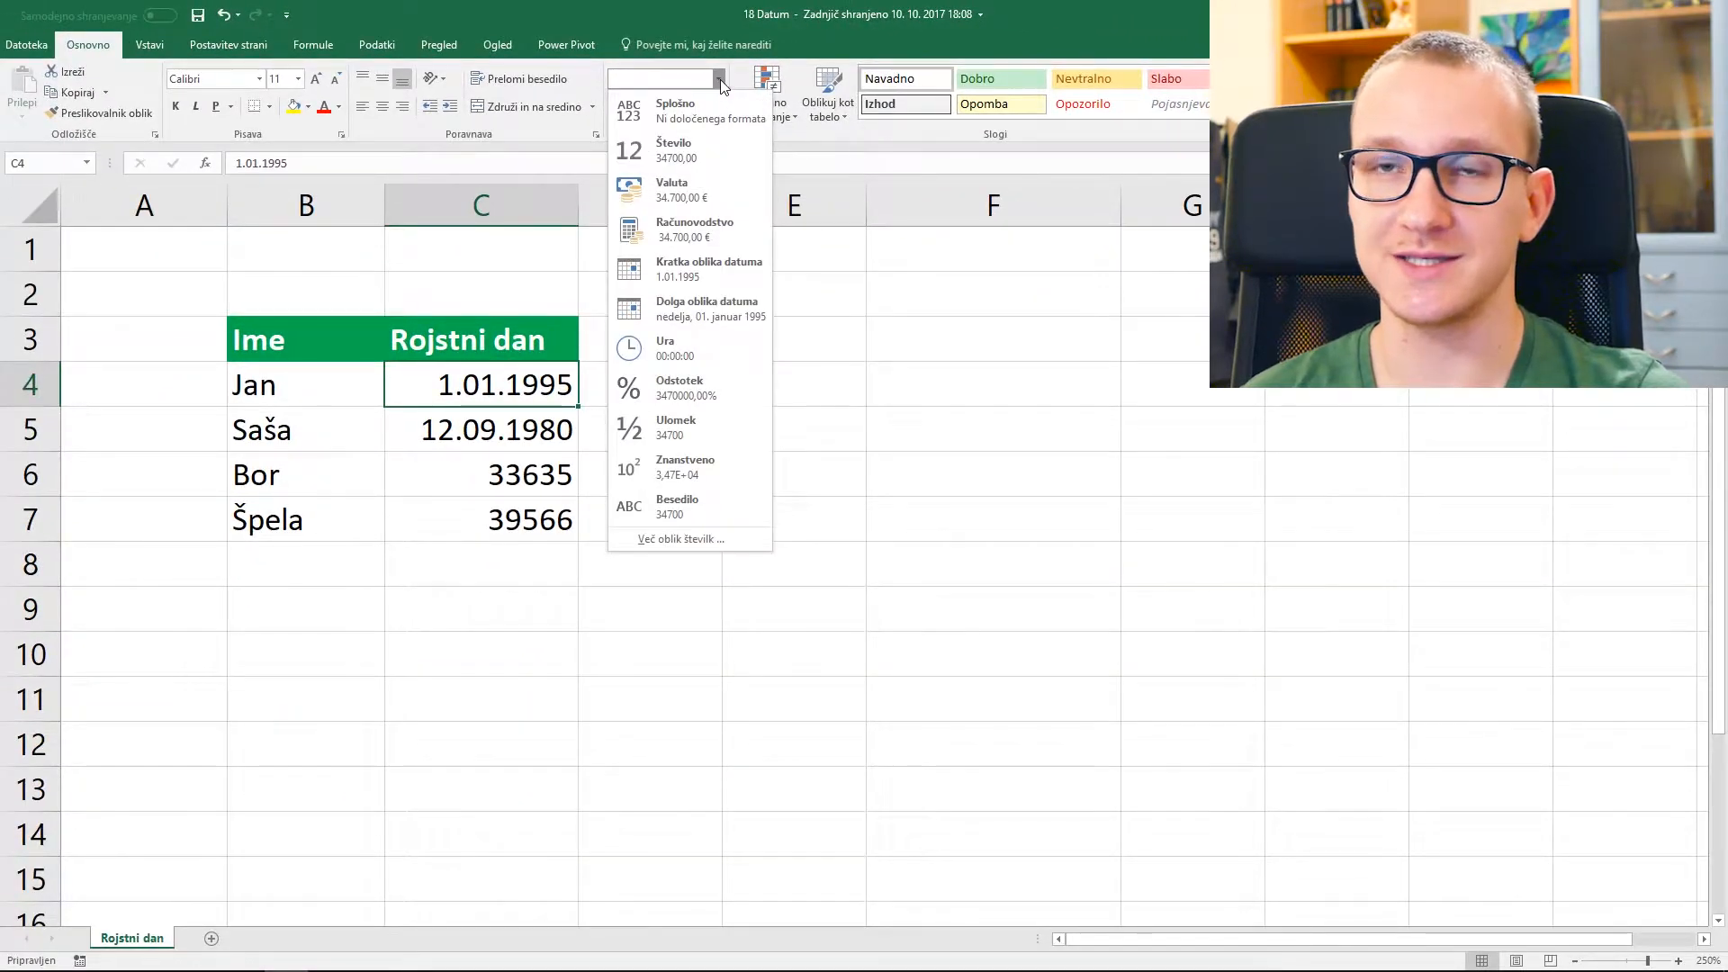
pyautogui.click(715, 113)
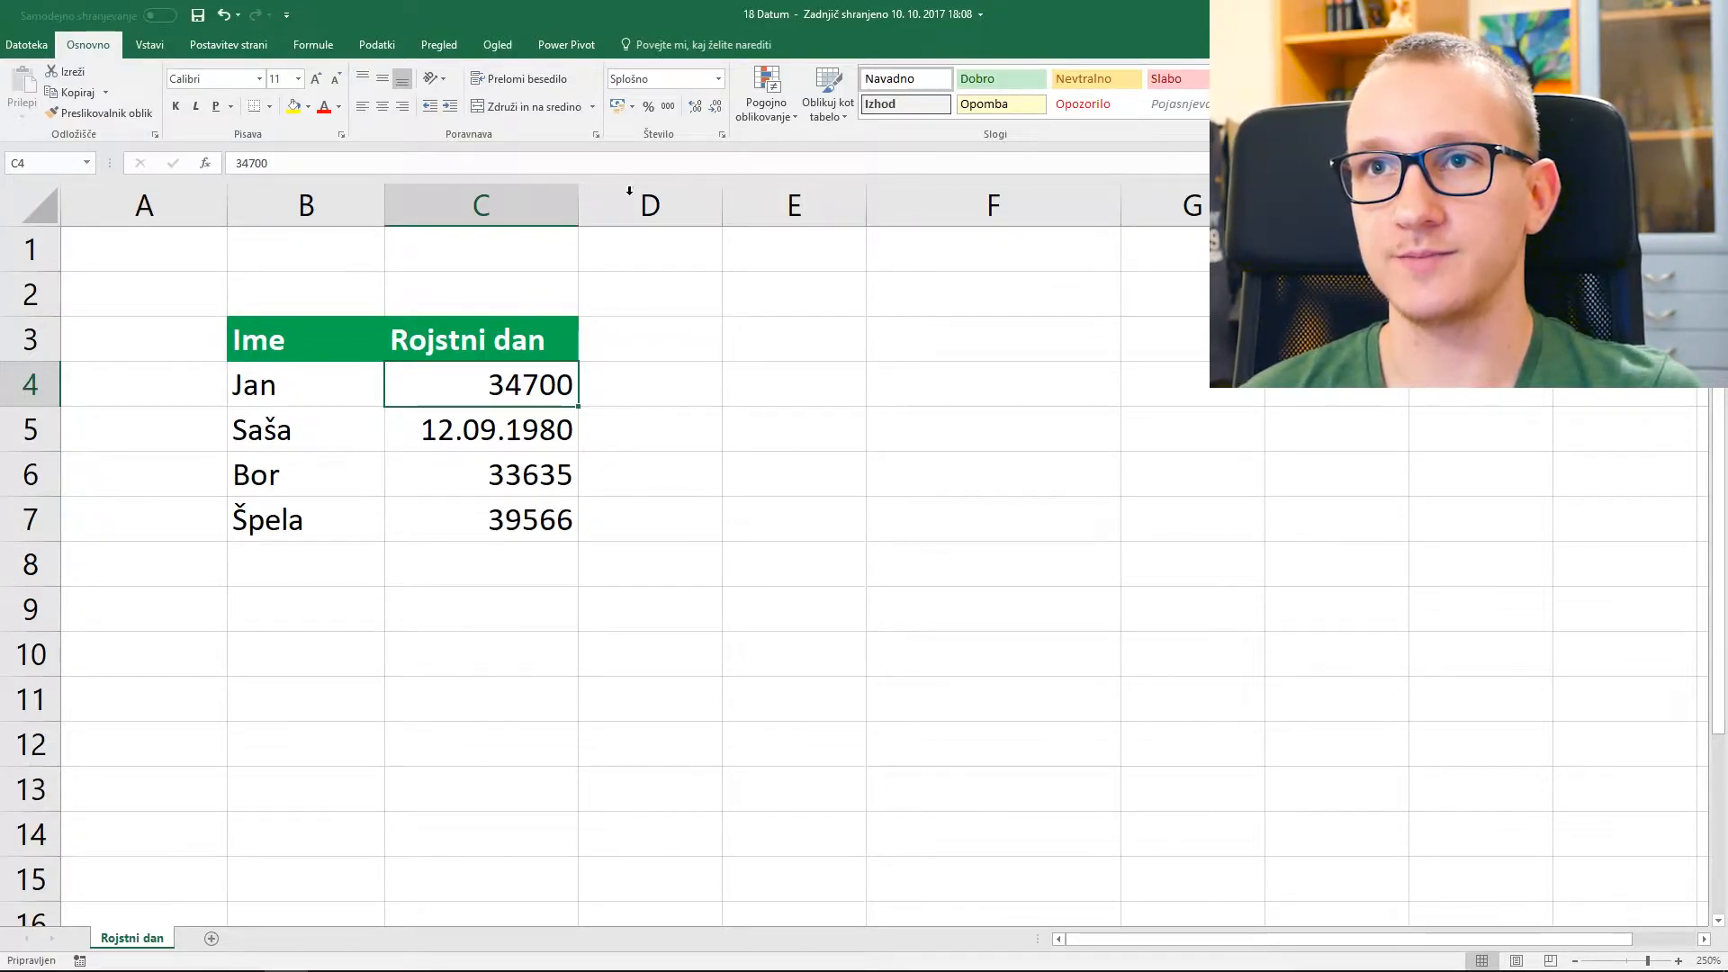
# - Enter the day after C4's date in D4, with column D fitted to it, and apply the Splošno number format
pyautogui.click(657, 382)
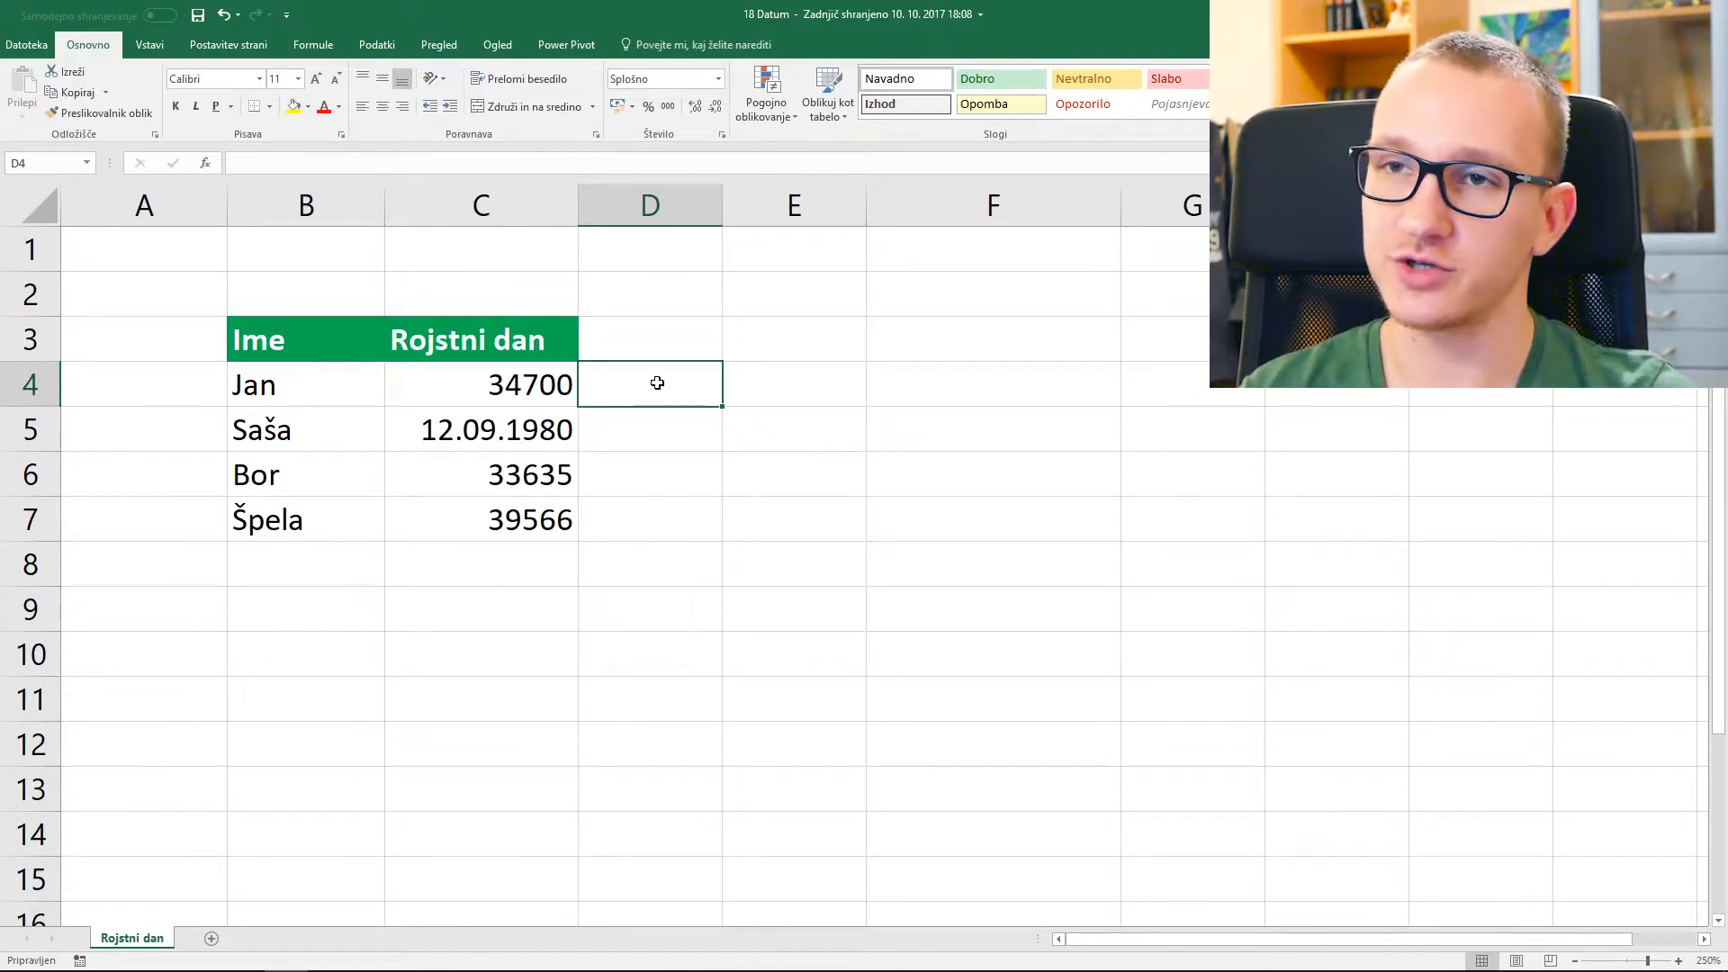
pyautogui.write('2/1/')
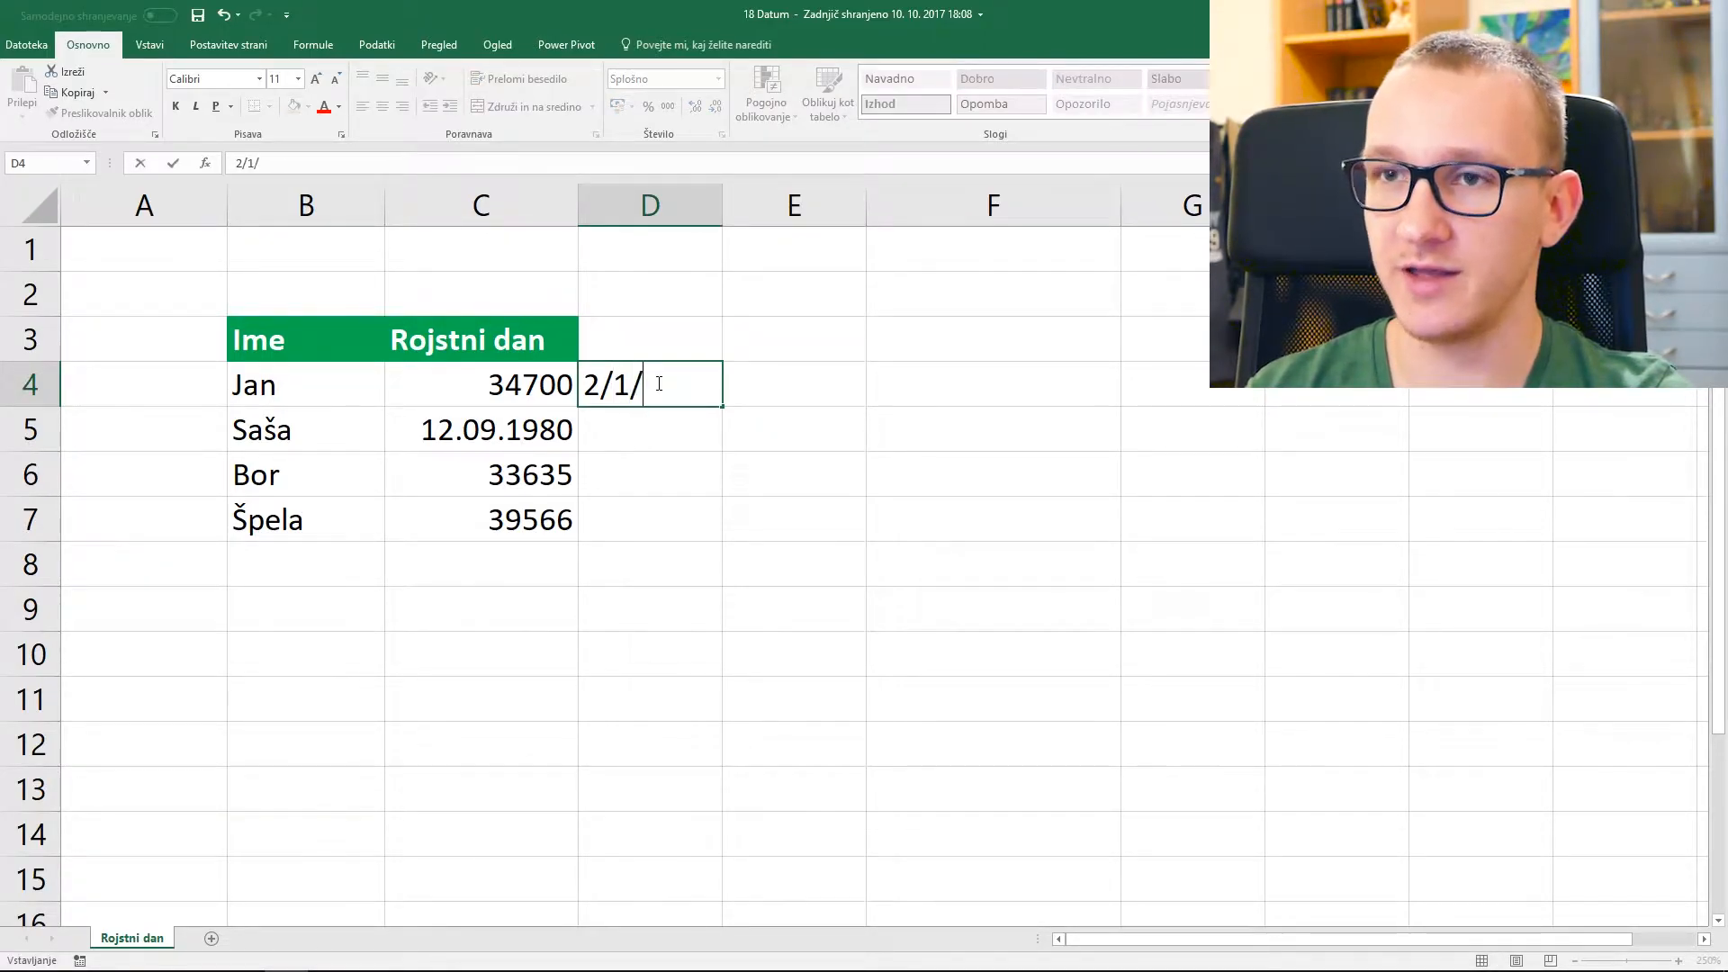
pyautogui.write('1995')
pyautogui.press('Return')
pyautogui.press('Up')
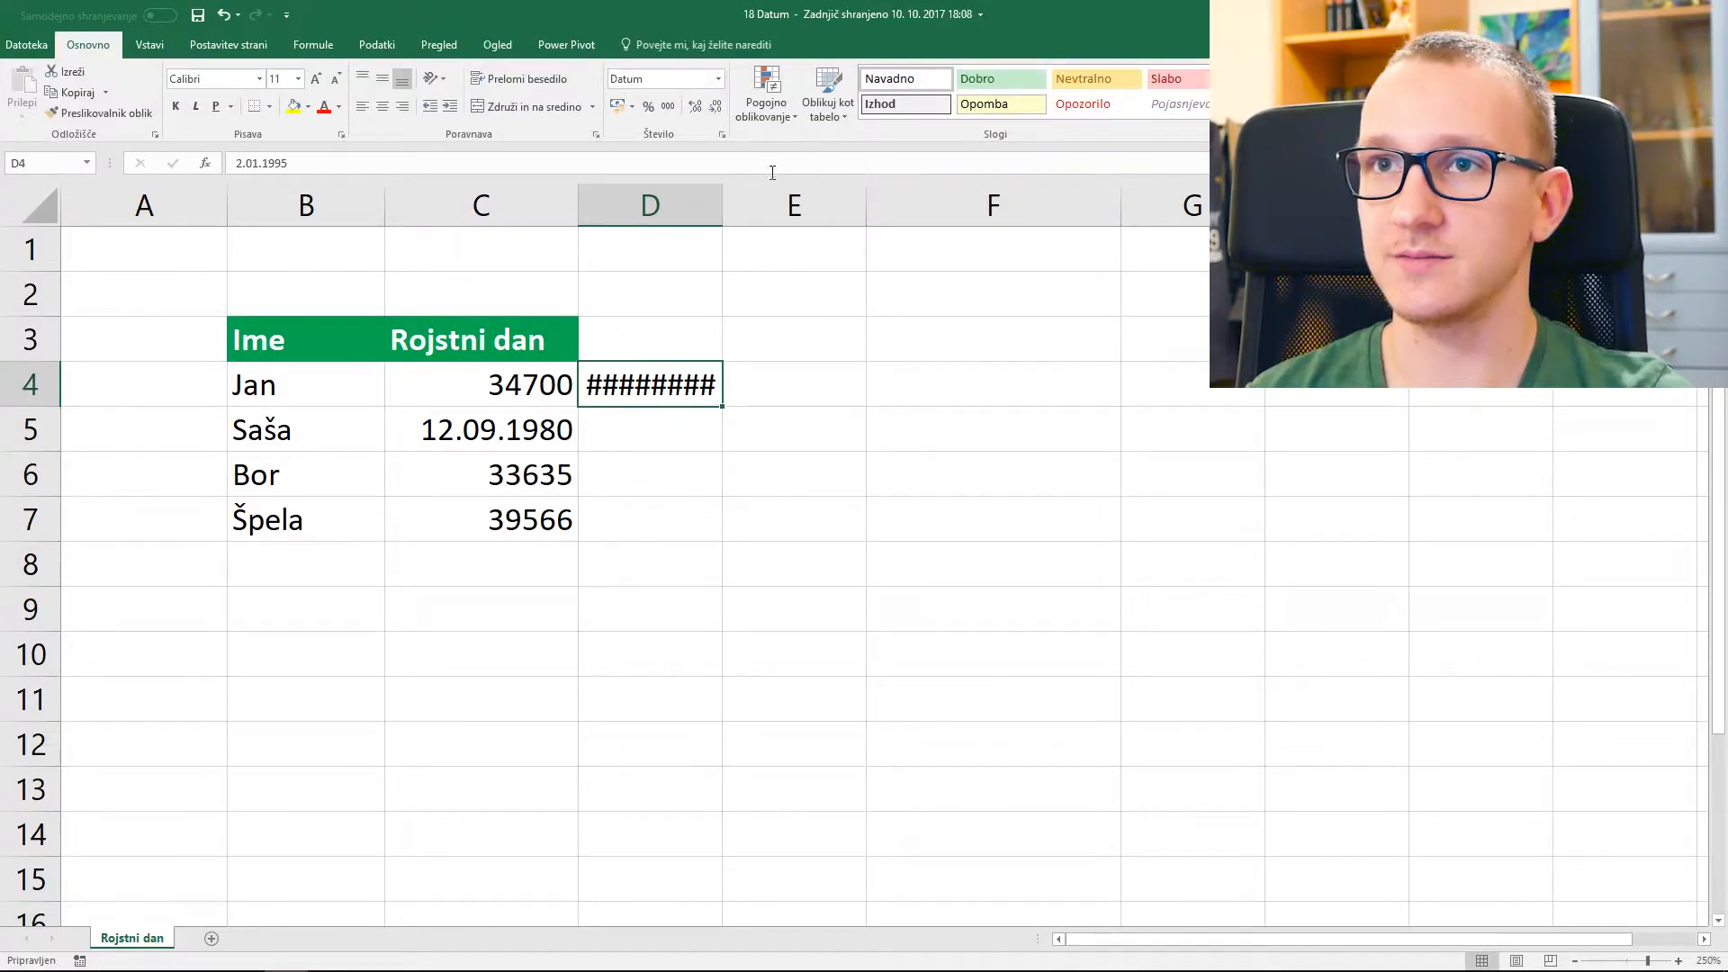
pyautogui.doubleClick(723, 200)
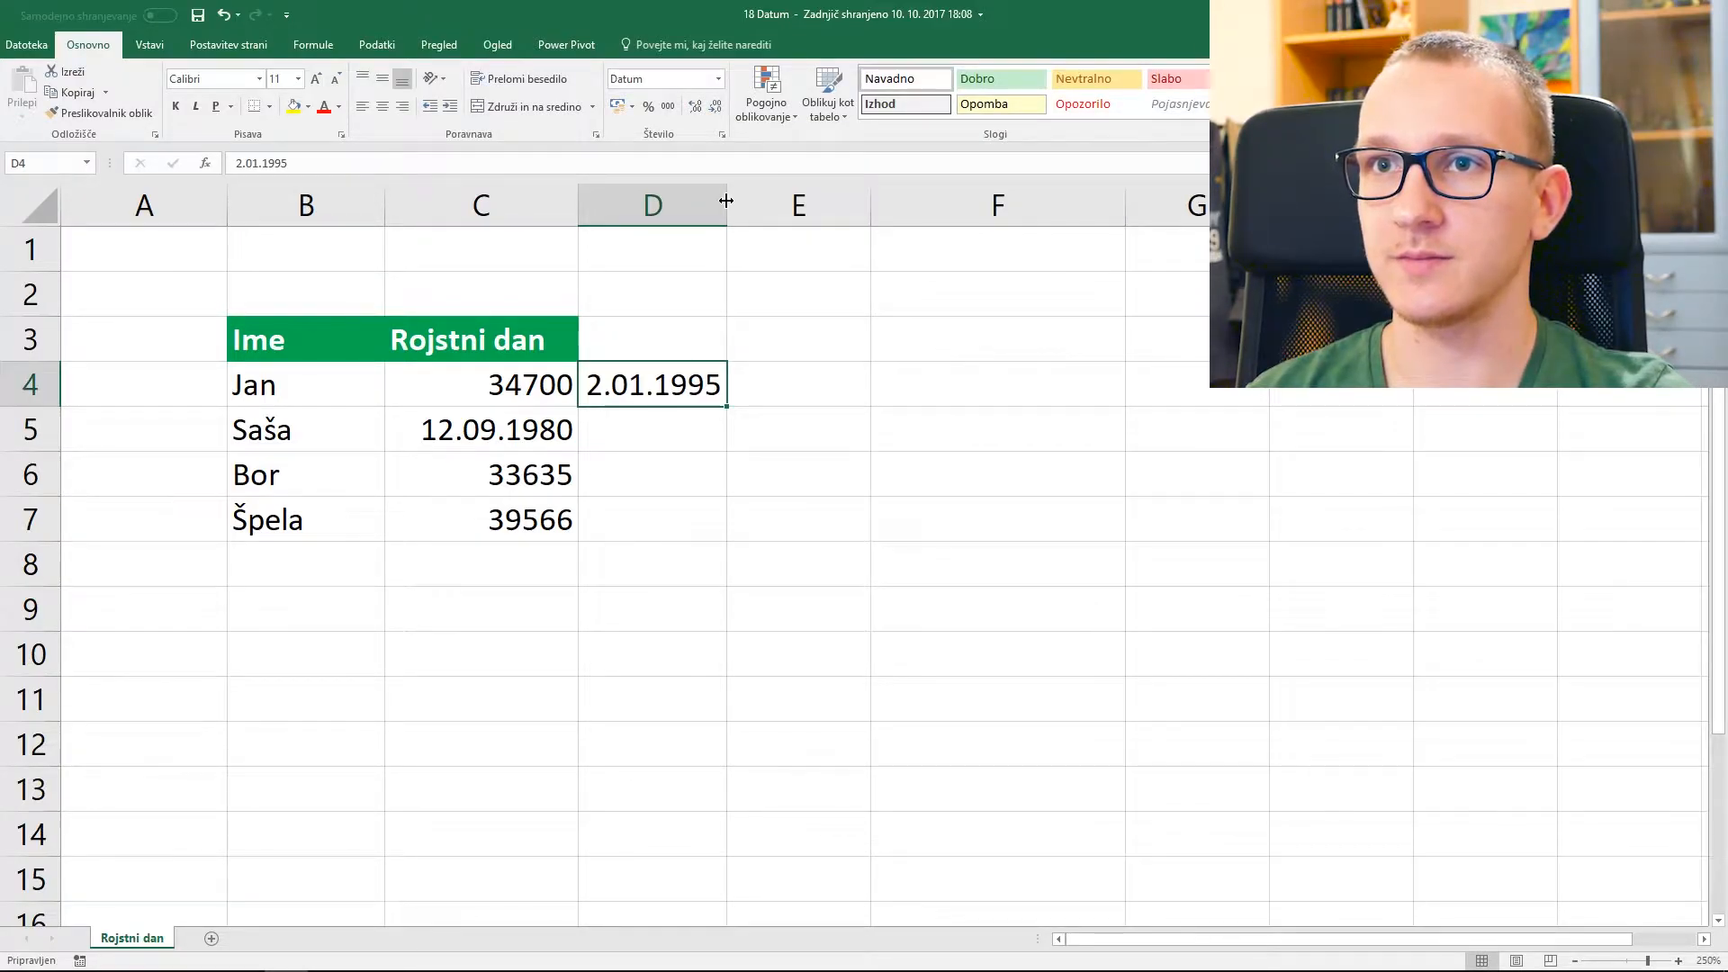
pyautogui.click(718, 79)
pyautogui.click(721, 103)
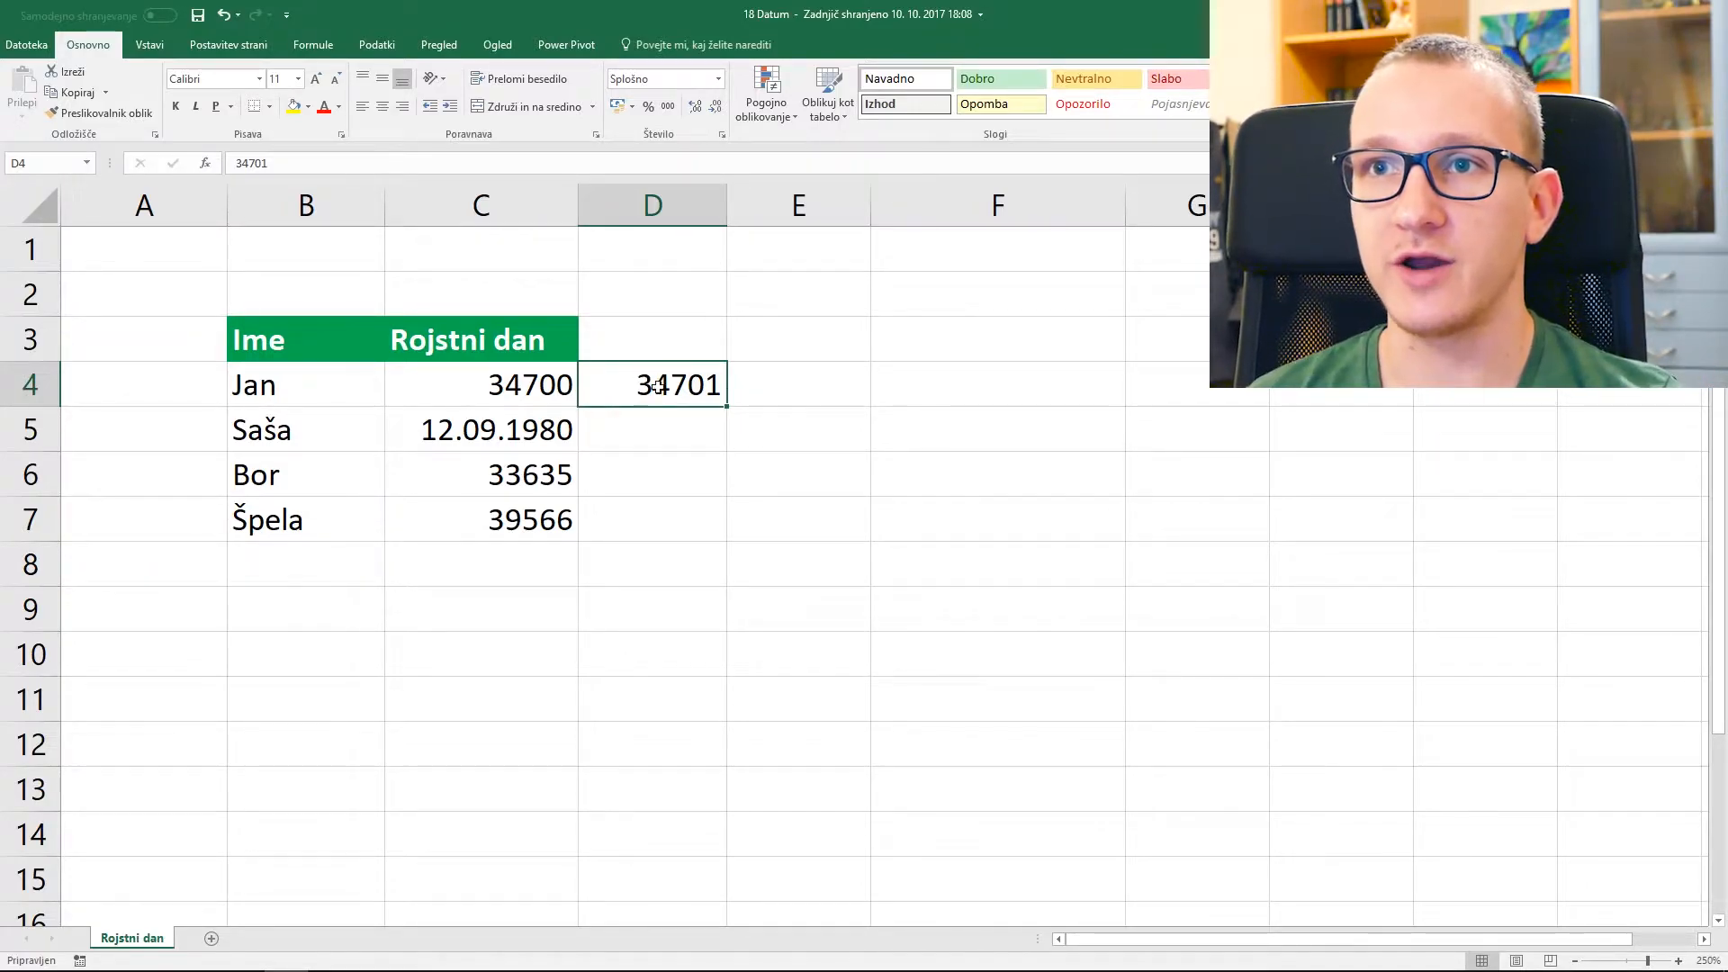
# - Apply the short date format (Kratka oblika datuma) to all birth dates in C4:C7
pyautogui.click(558, 380)
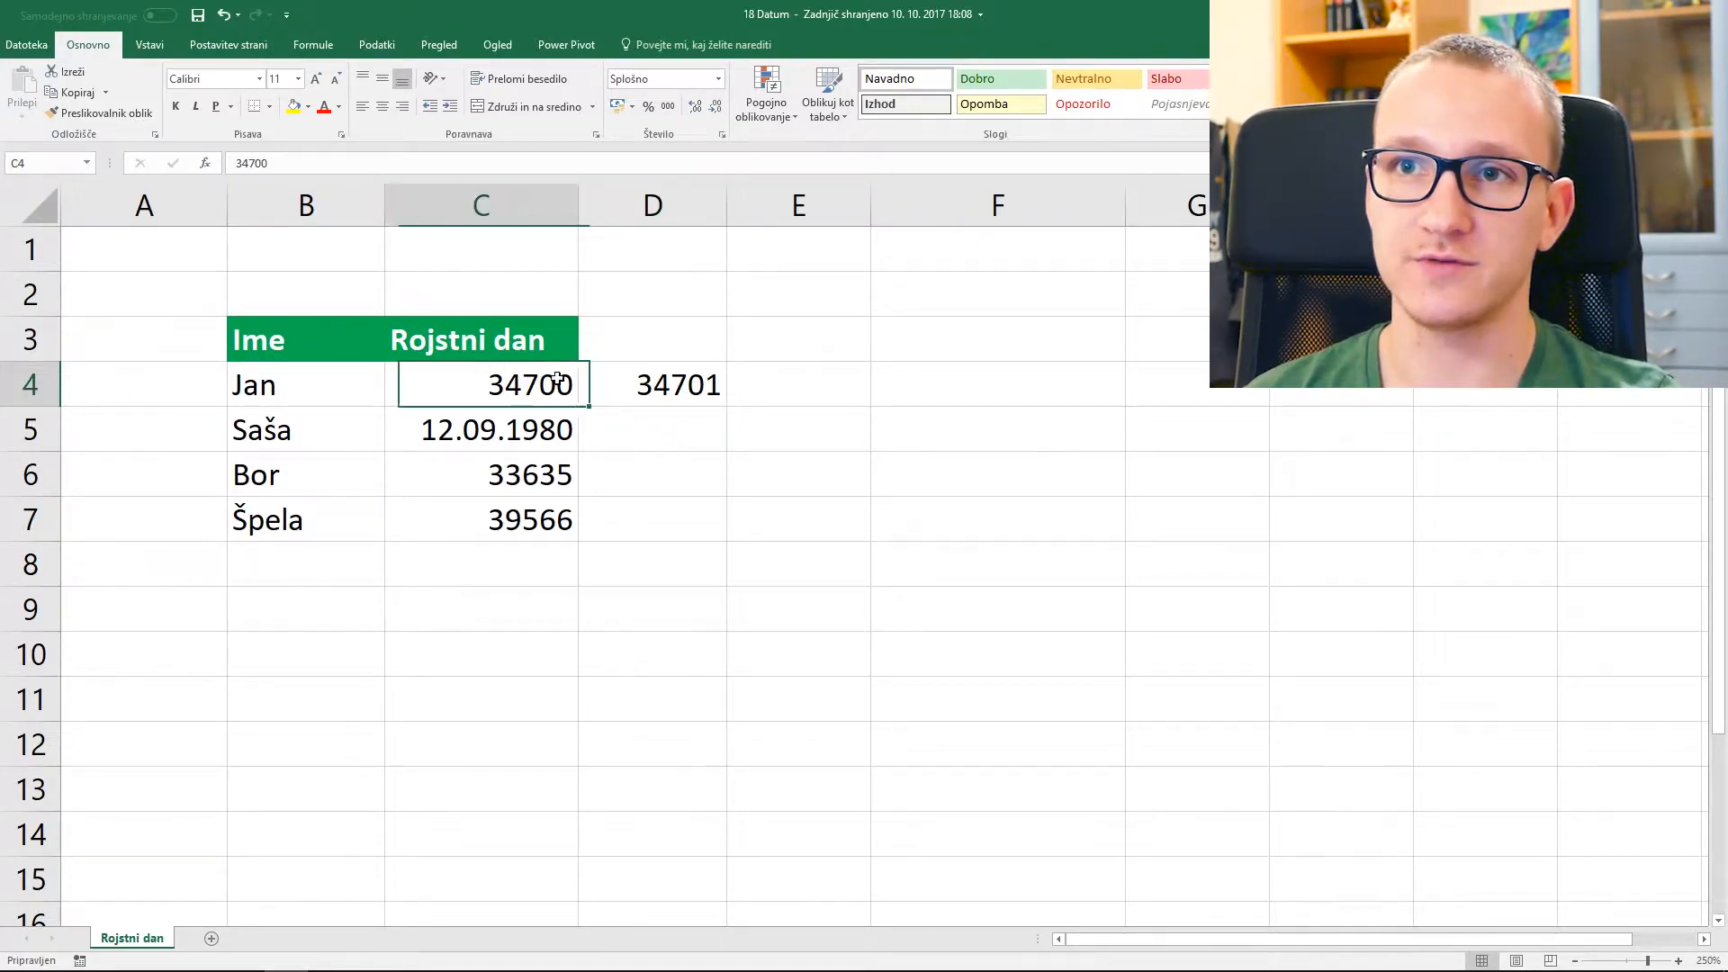
pyautogui.moveTo(551, 385); pyautogui.dragTo(550, 519)
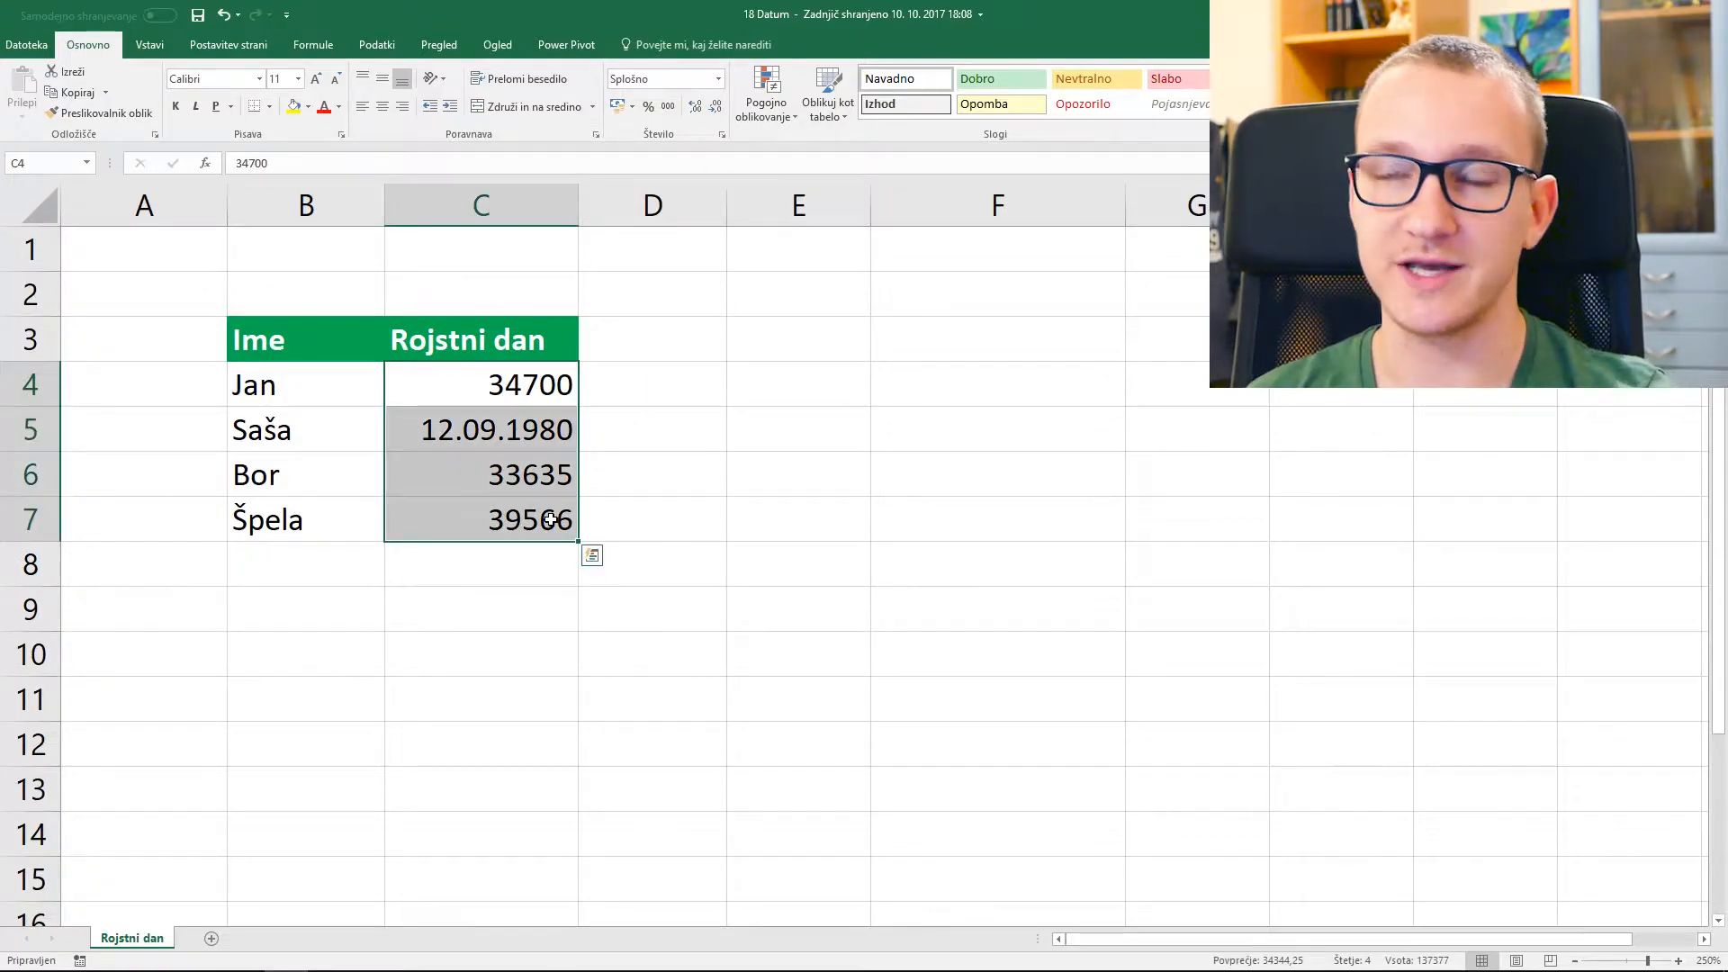
pyautogui.click(720, 80)
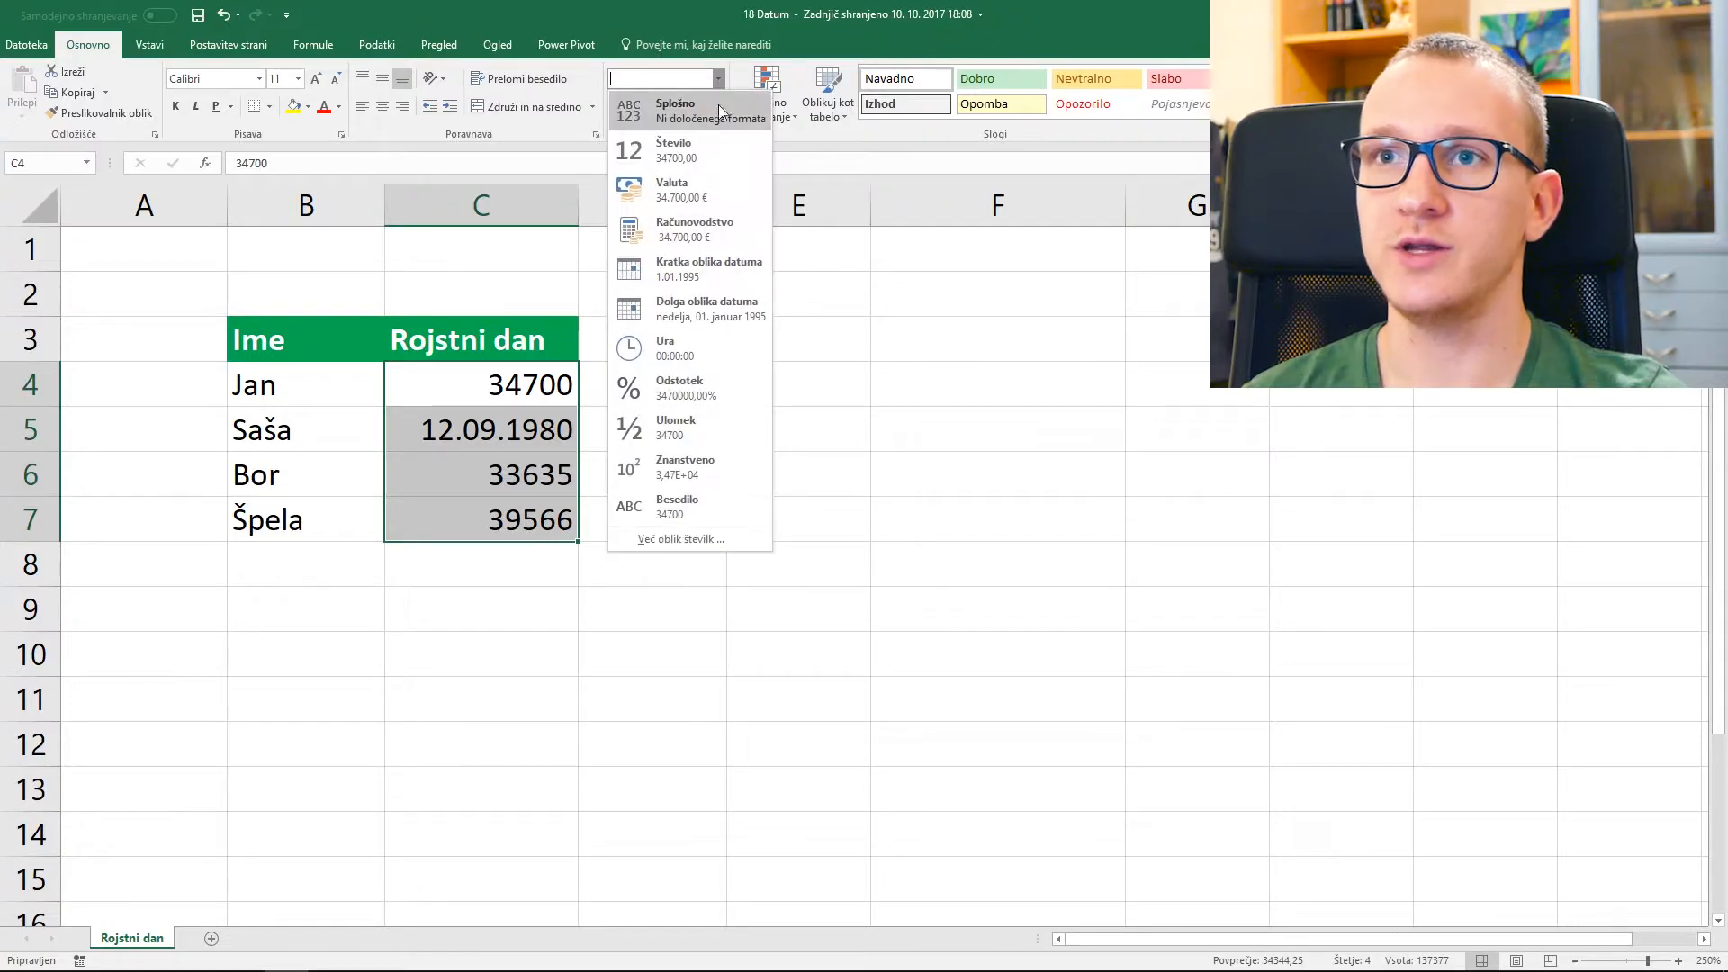
pyautogui.click(715, 277)
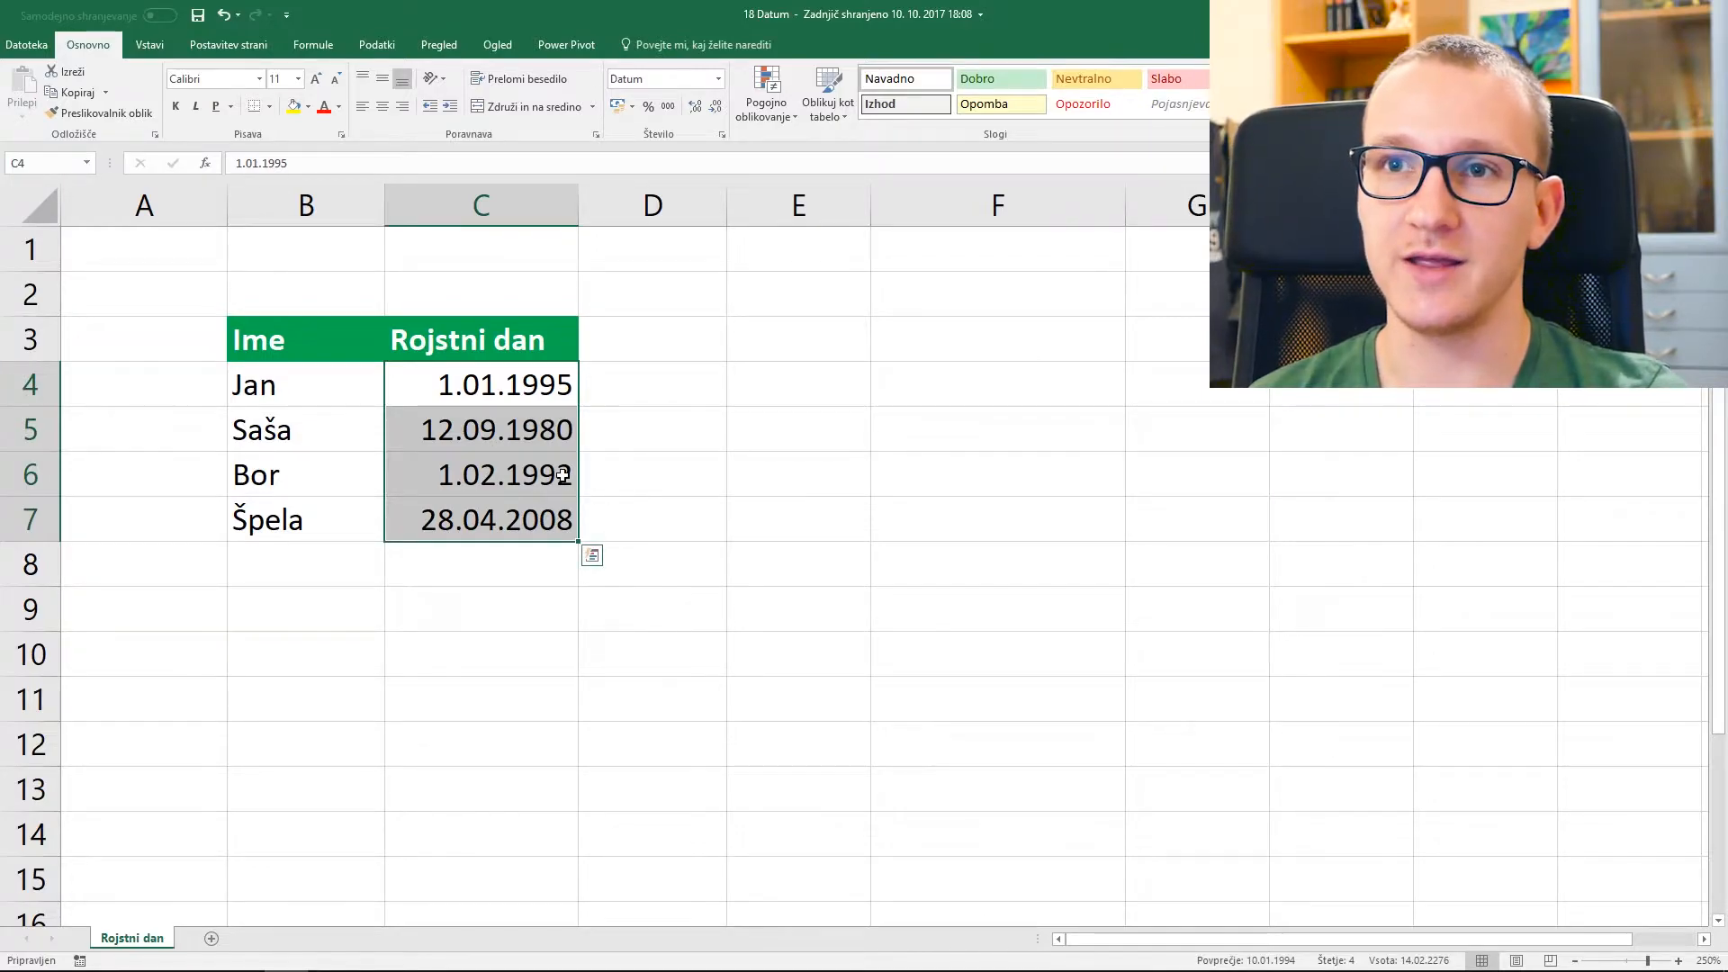
# - Change C4:C7 to the long date format (Dolga oblika datuma) and widen column C to fit the full dates
pyautogui.click(718, 79)
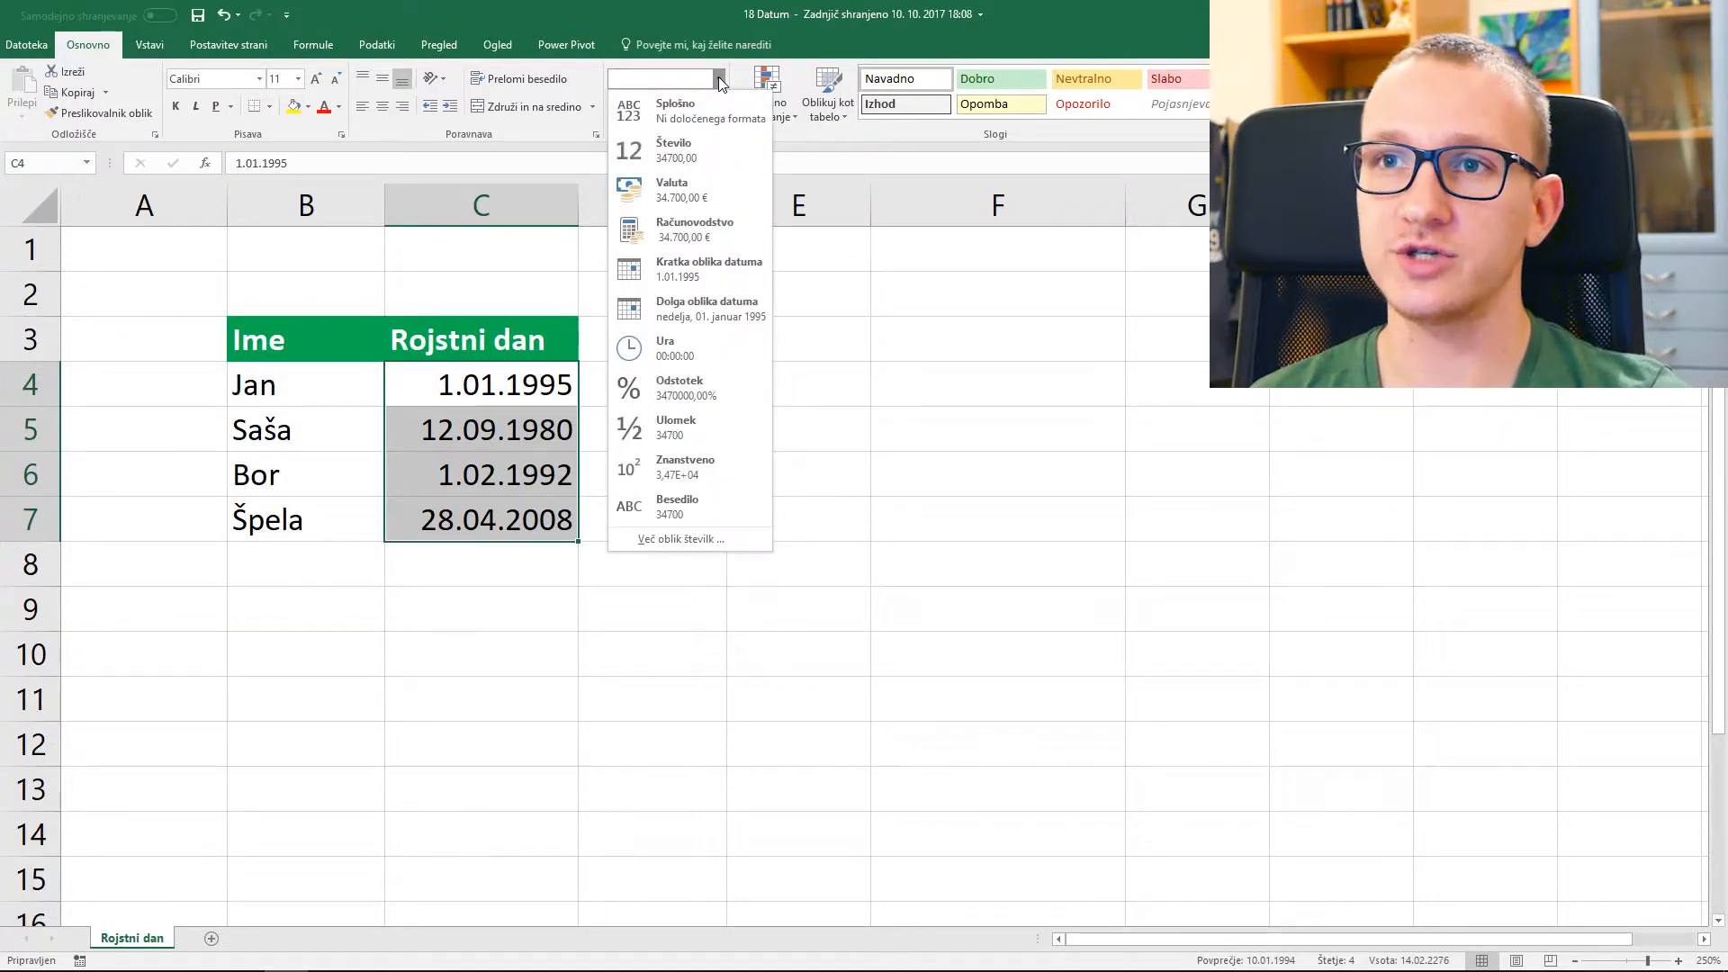
pyautogui.click(730, 303)
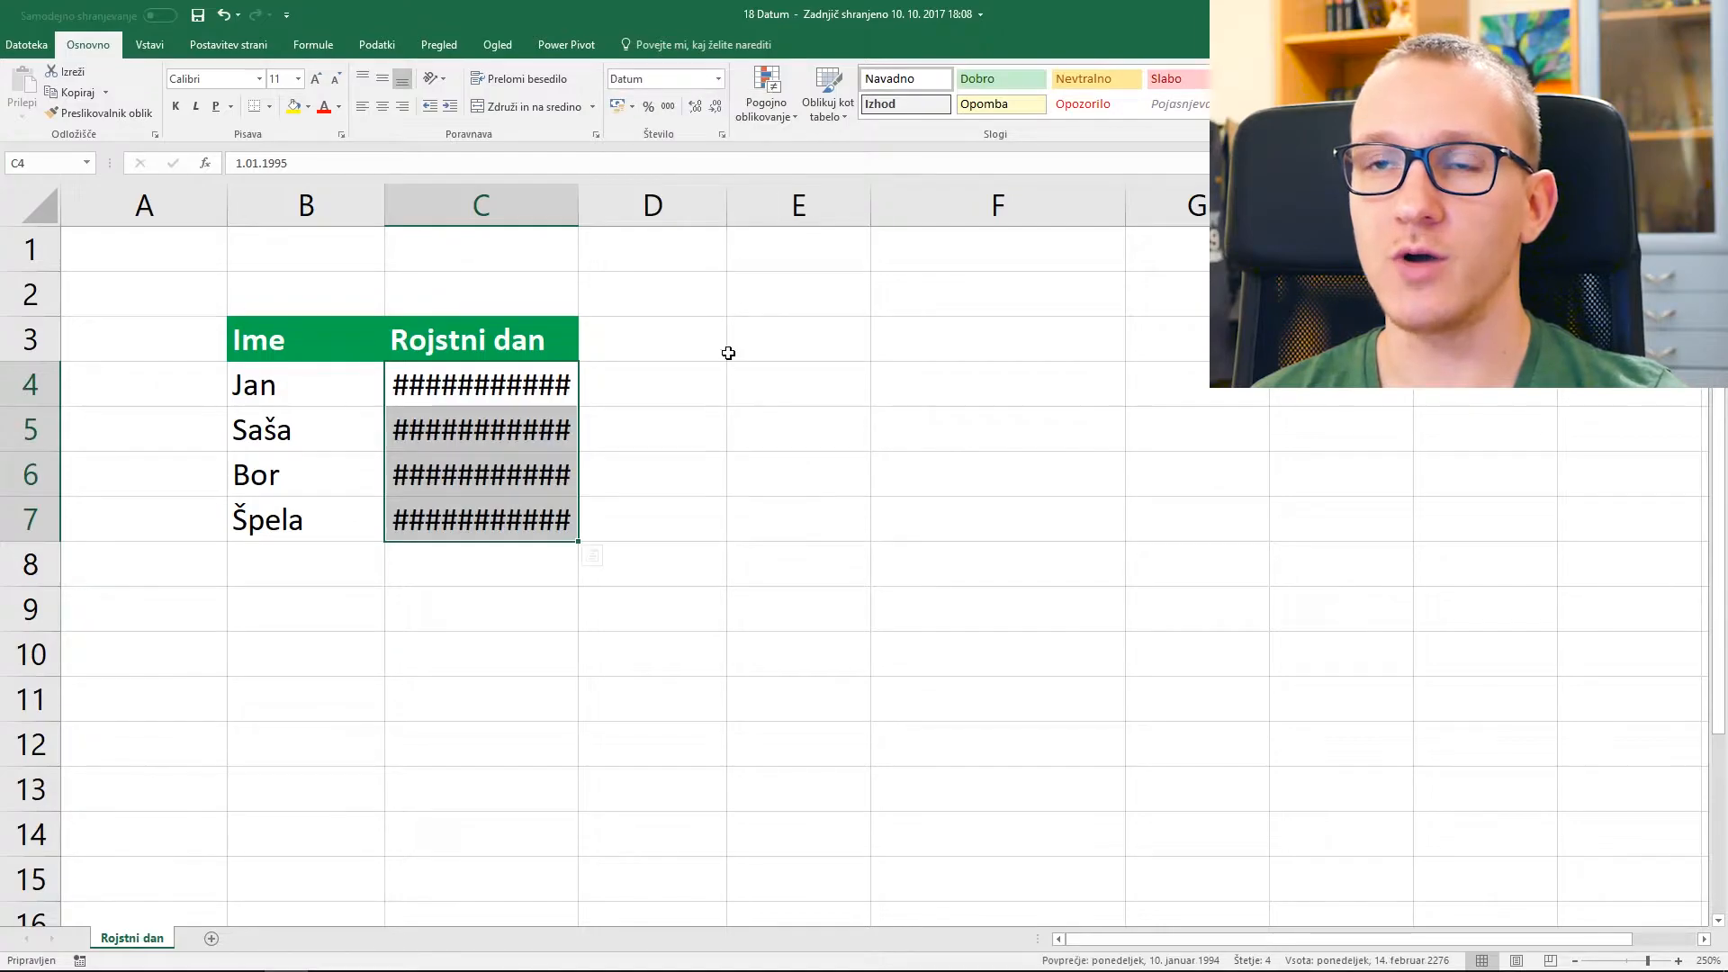
pyautogui.moveTo(578, 205); pyautogui.dragTo(774, 205)
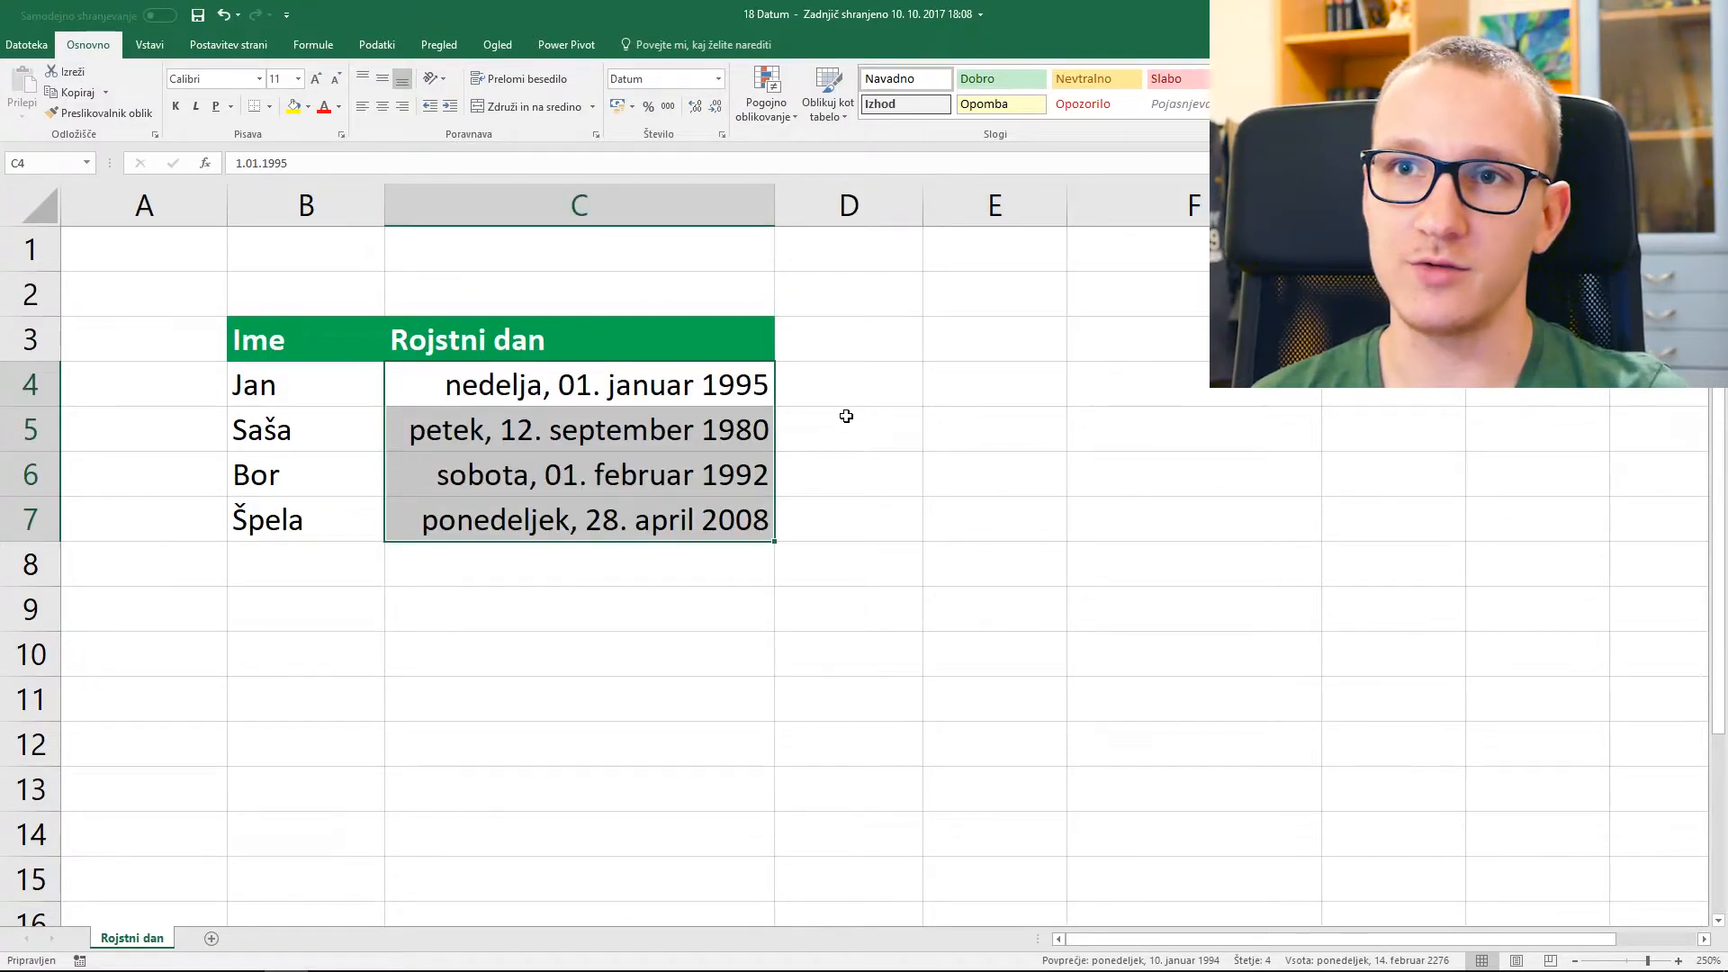
pyautogui.click(868, 459)
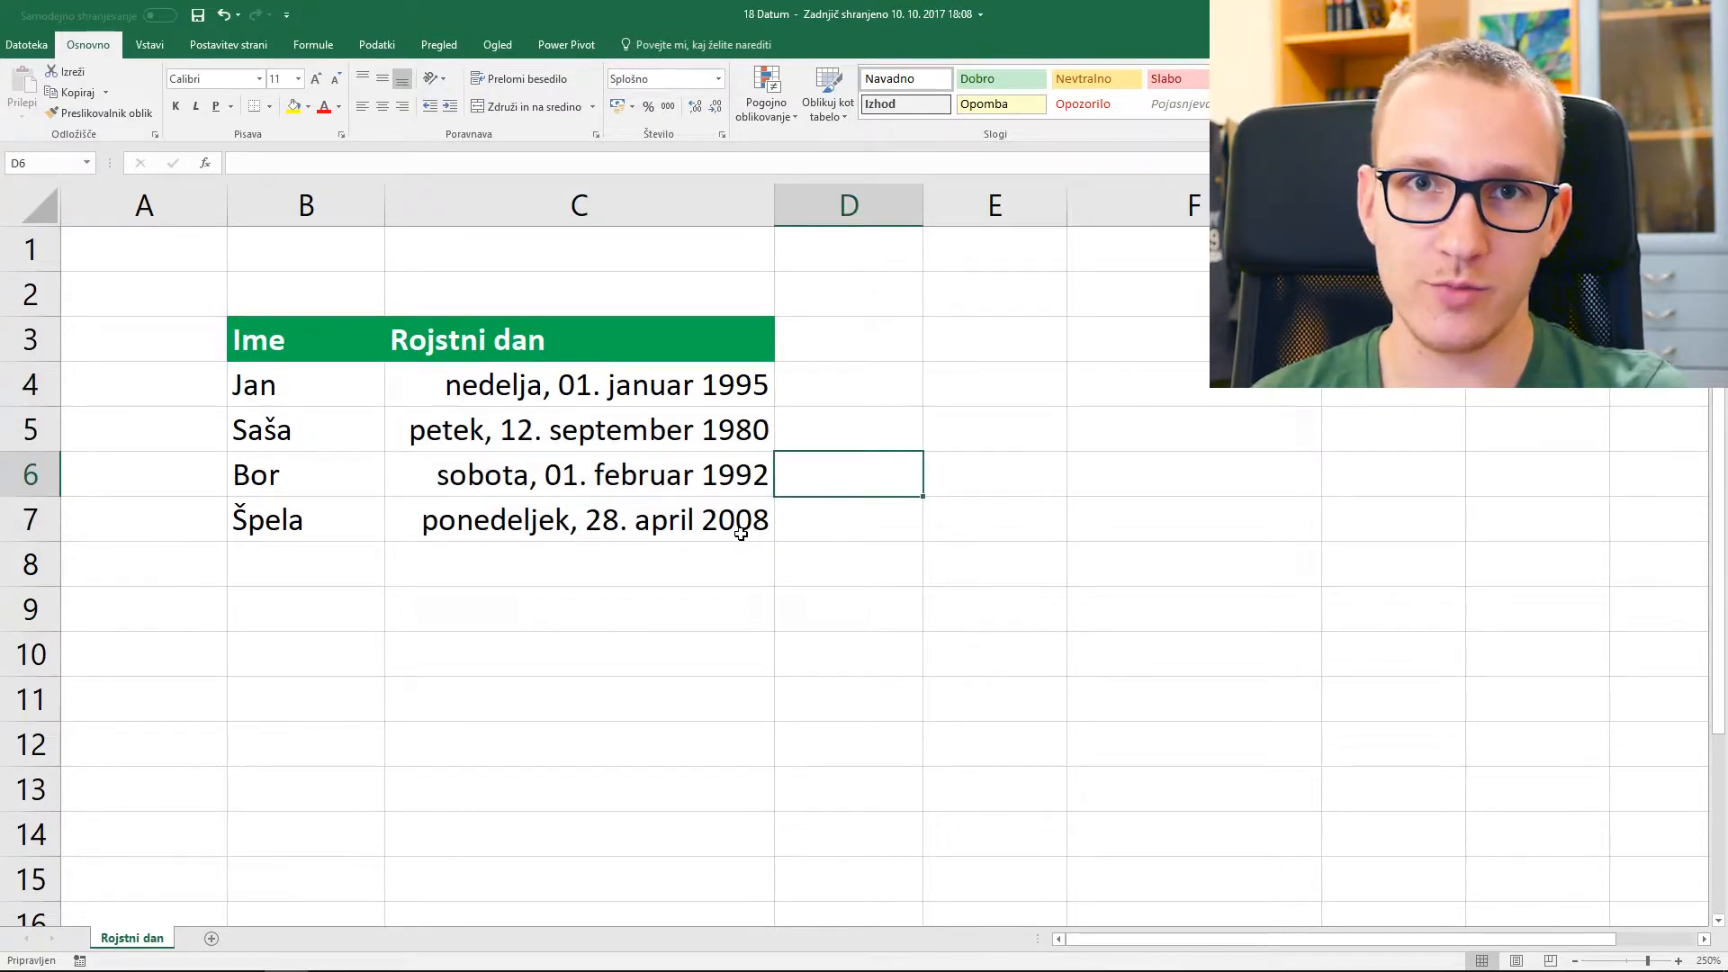
# - Give C7 the custom number format mmm.yyyy, extending the existing mmm.yy code to a four-digit year
pyautogui.click(687, 531)
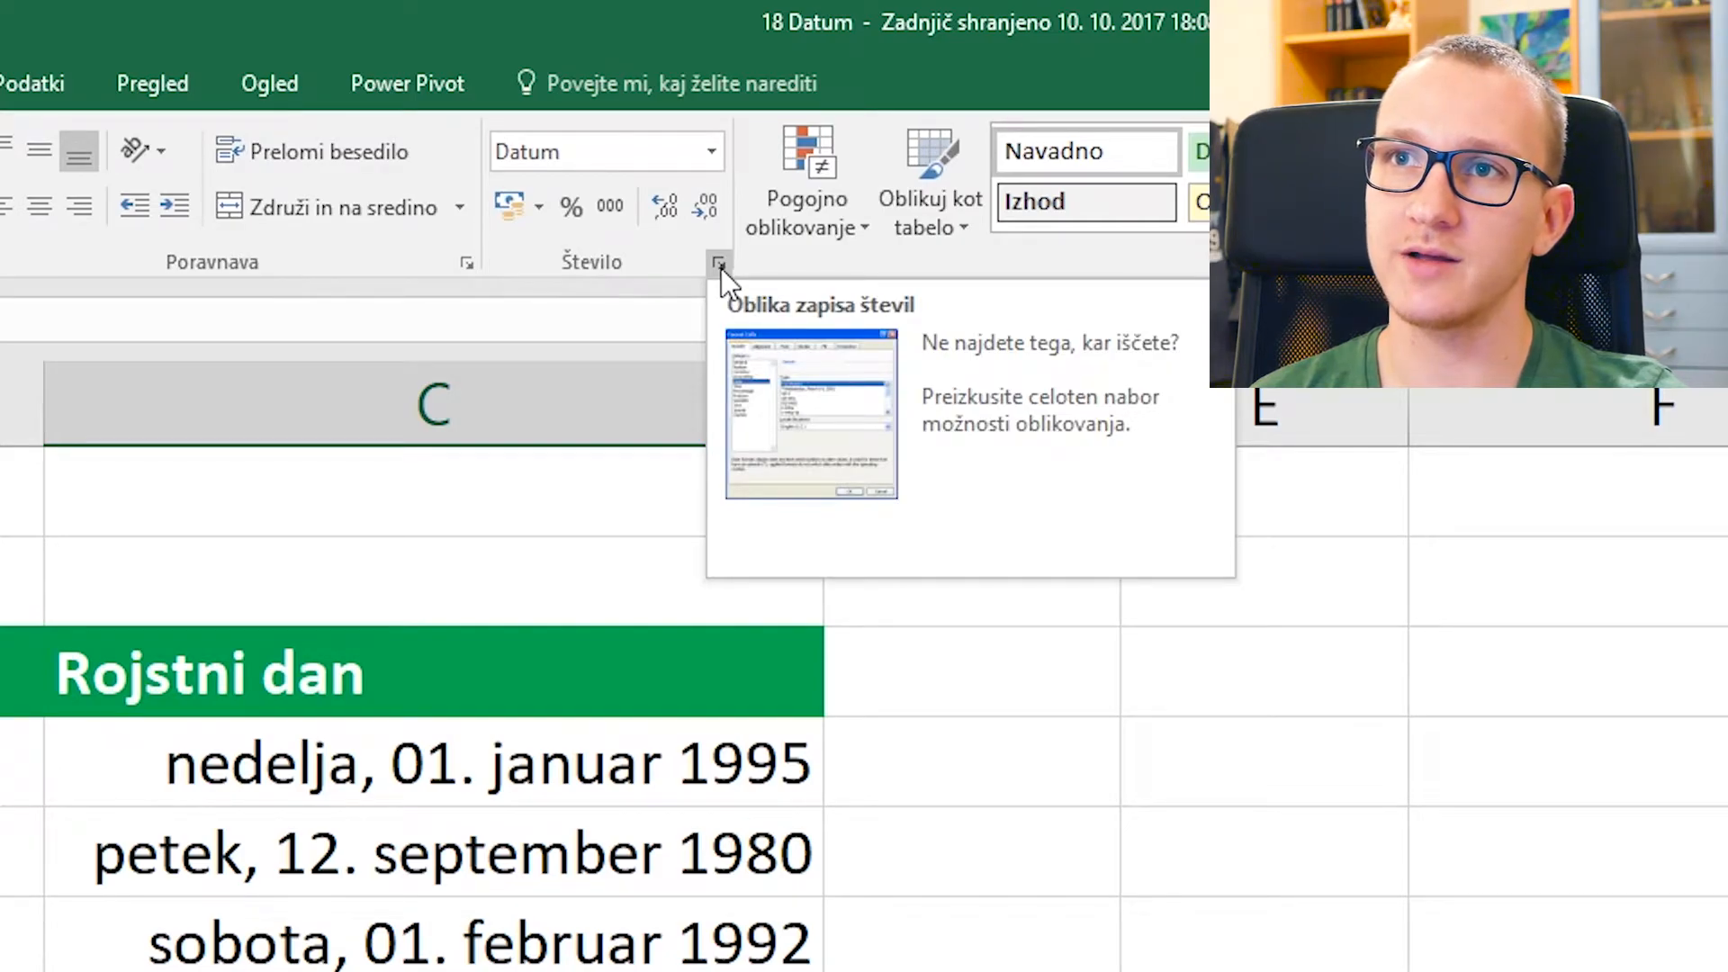
pyautogui.click(719, 264)
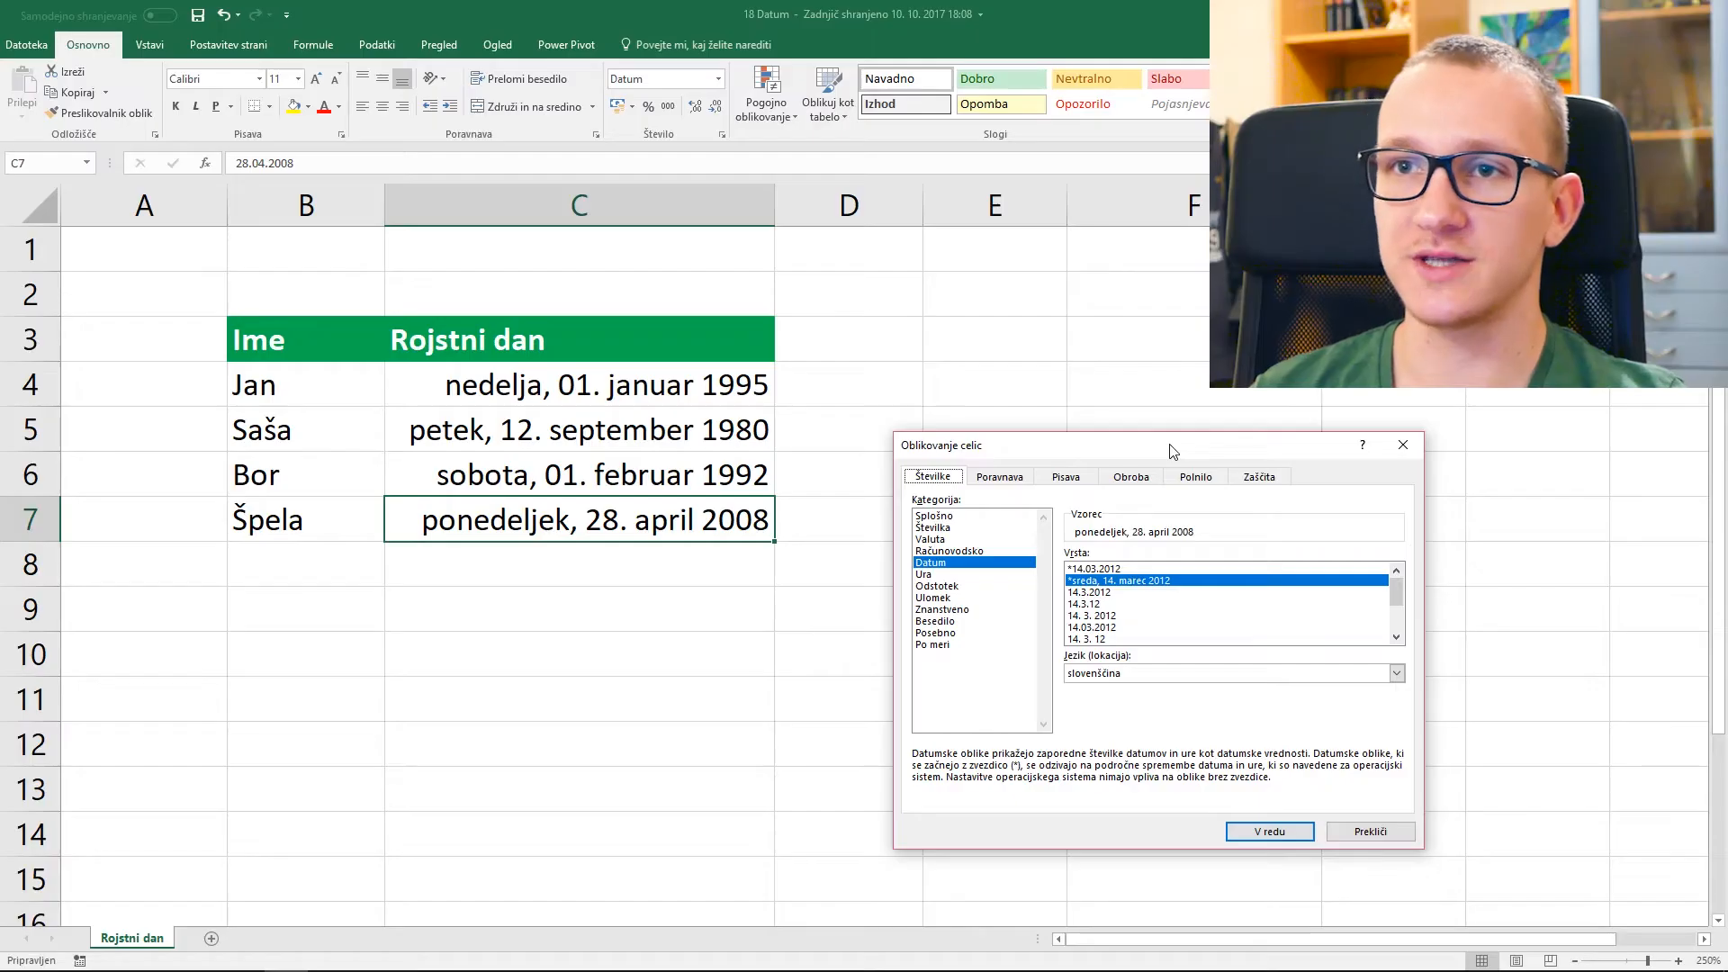
pyautogui.moveTo(1170, 432); pyautogui.dragTo(1006, 379)
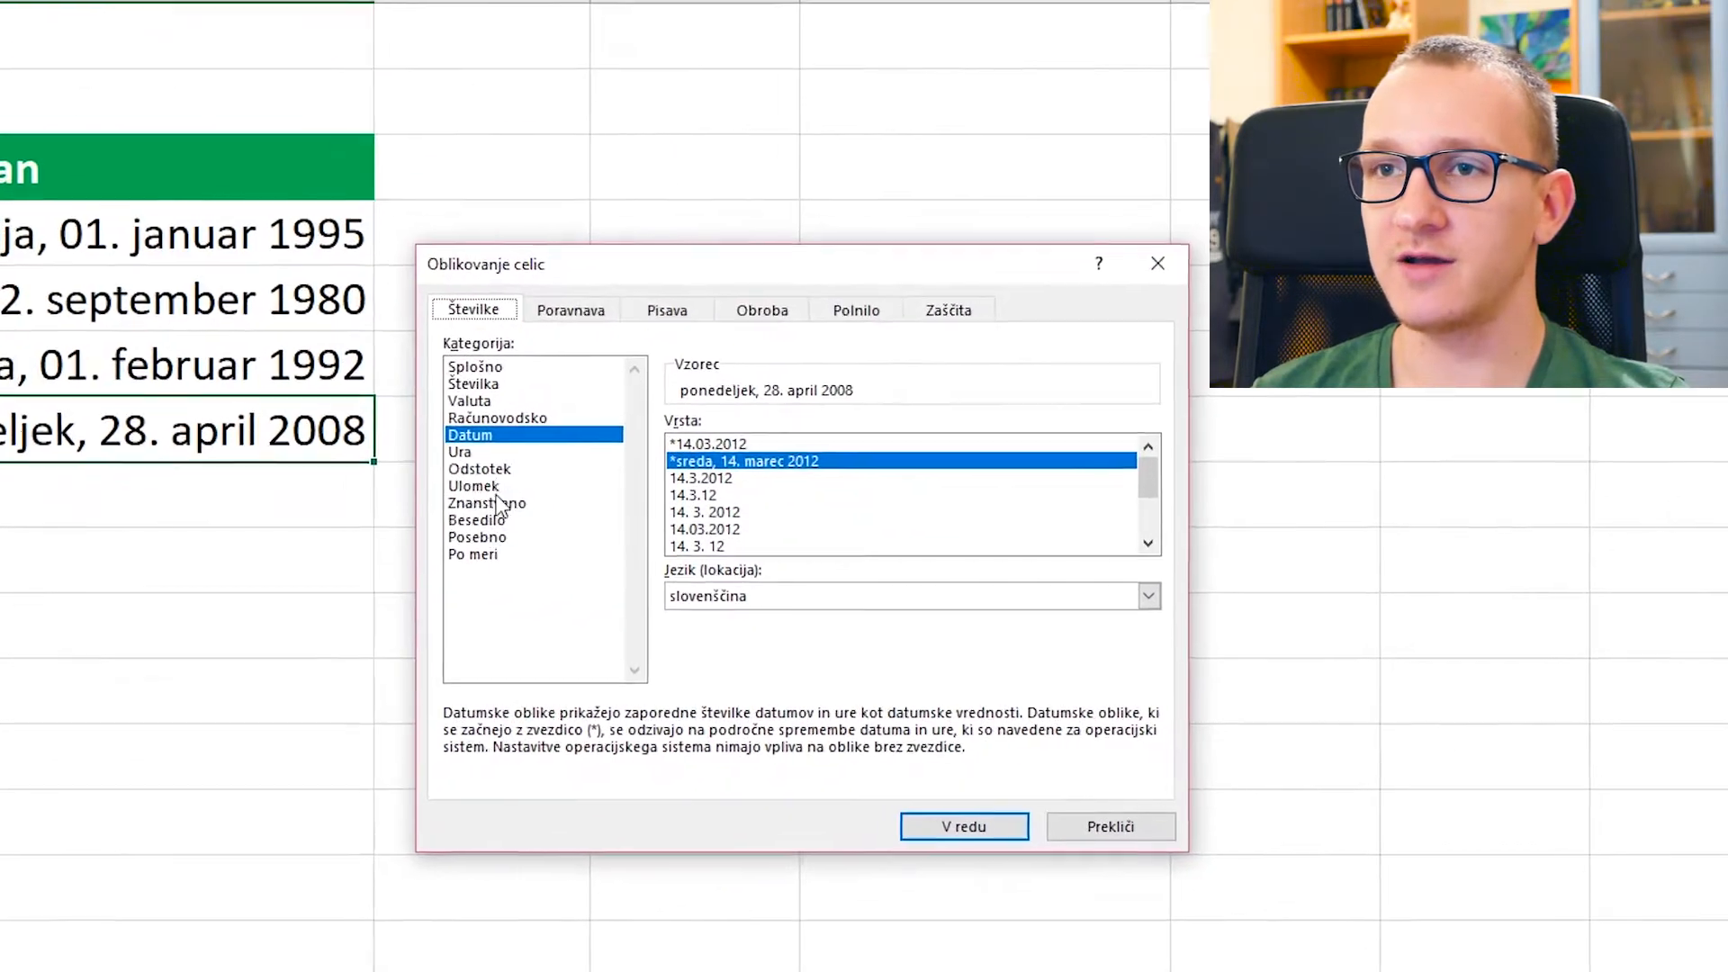
pyautogui.click(294, 529)
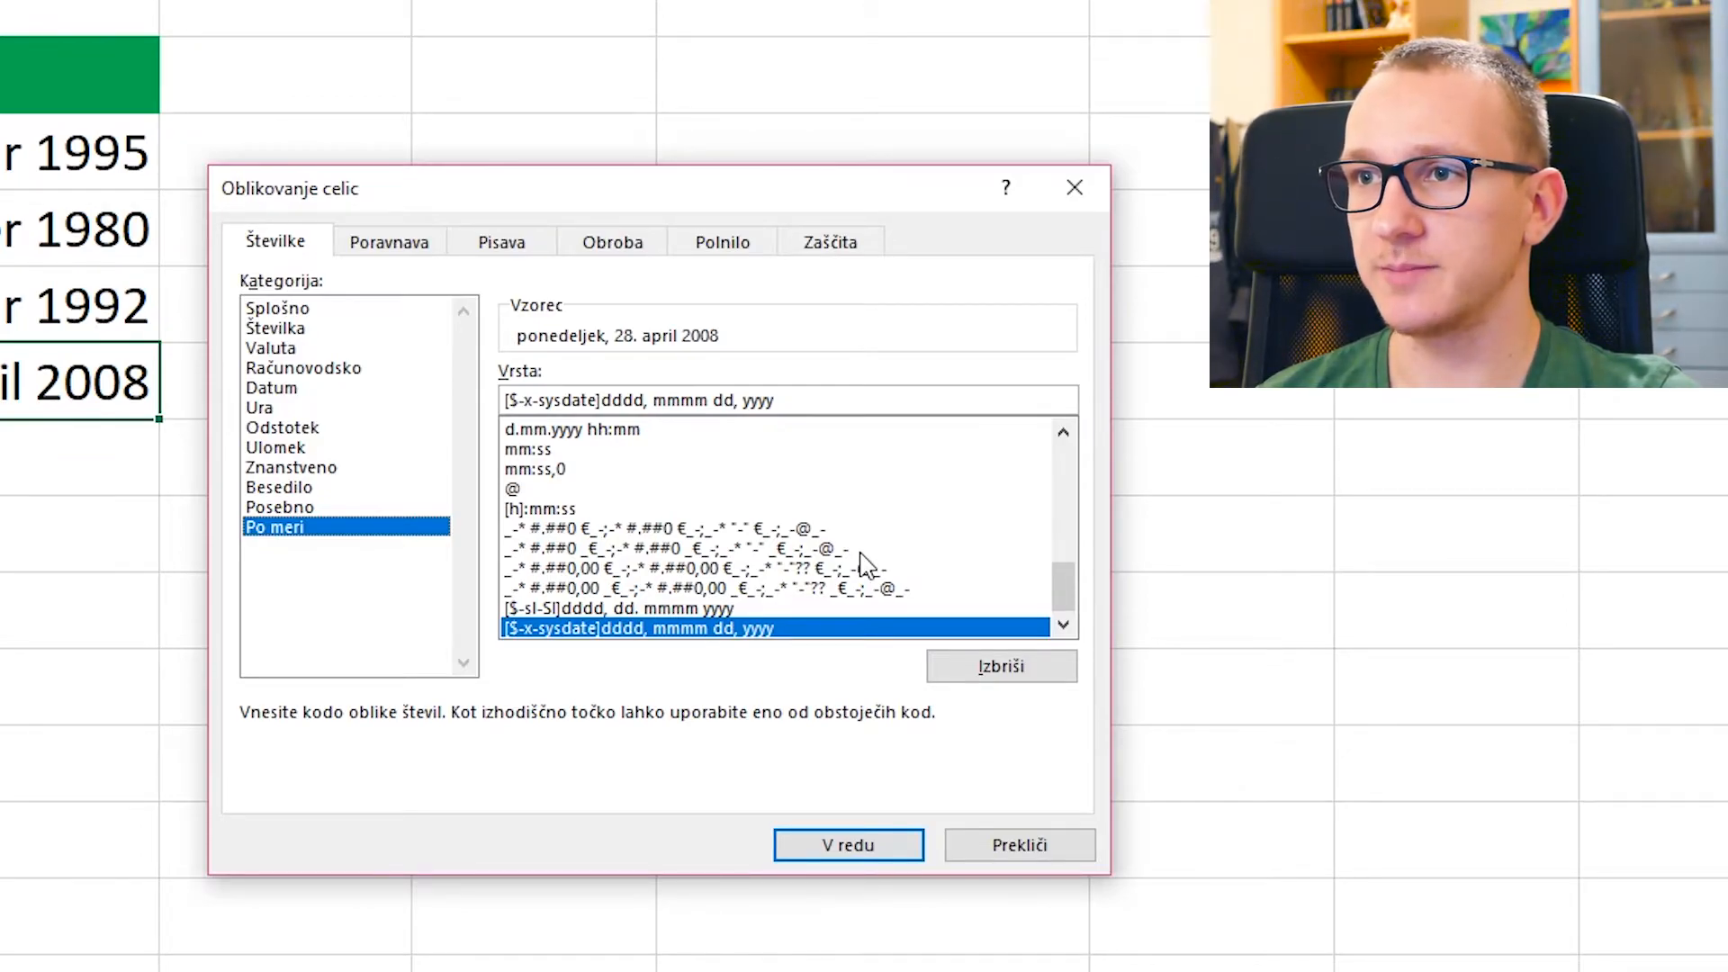
pyautogui.moveTo(1065, 589); pyautogui.dragTo(1062, 543)
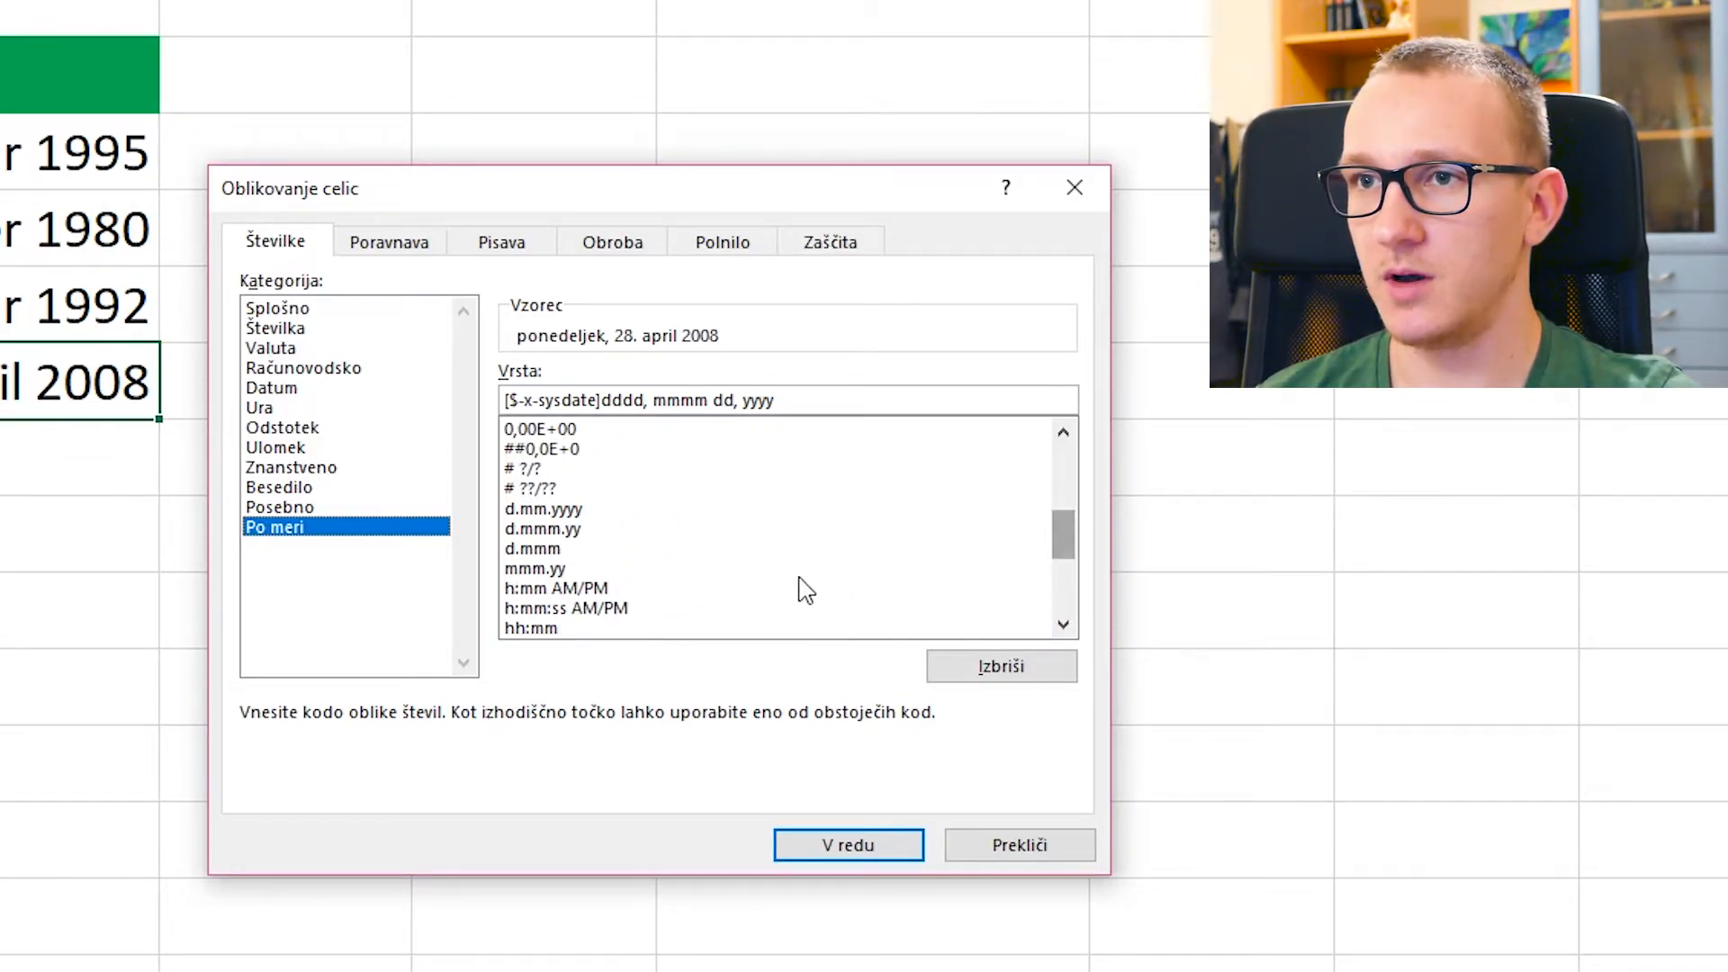
pyautogui.click(562, 573)
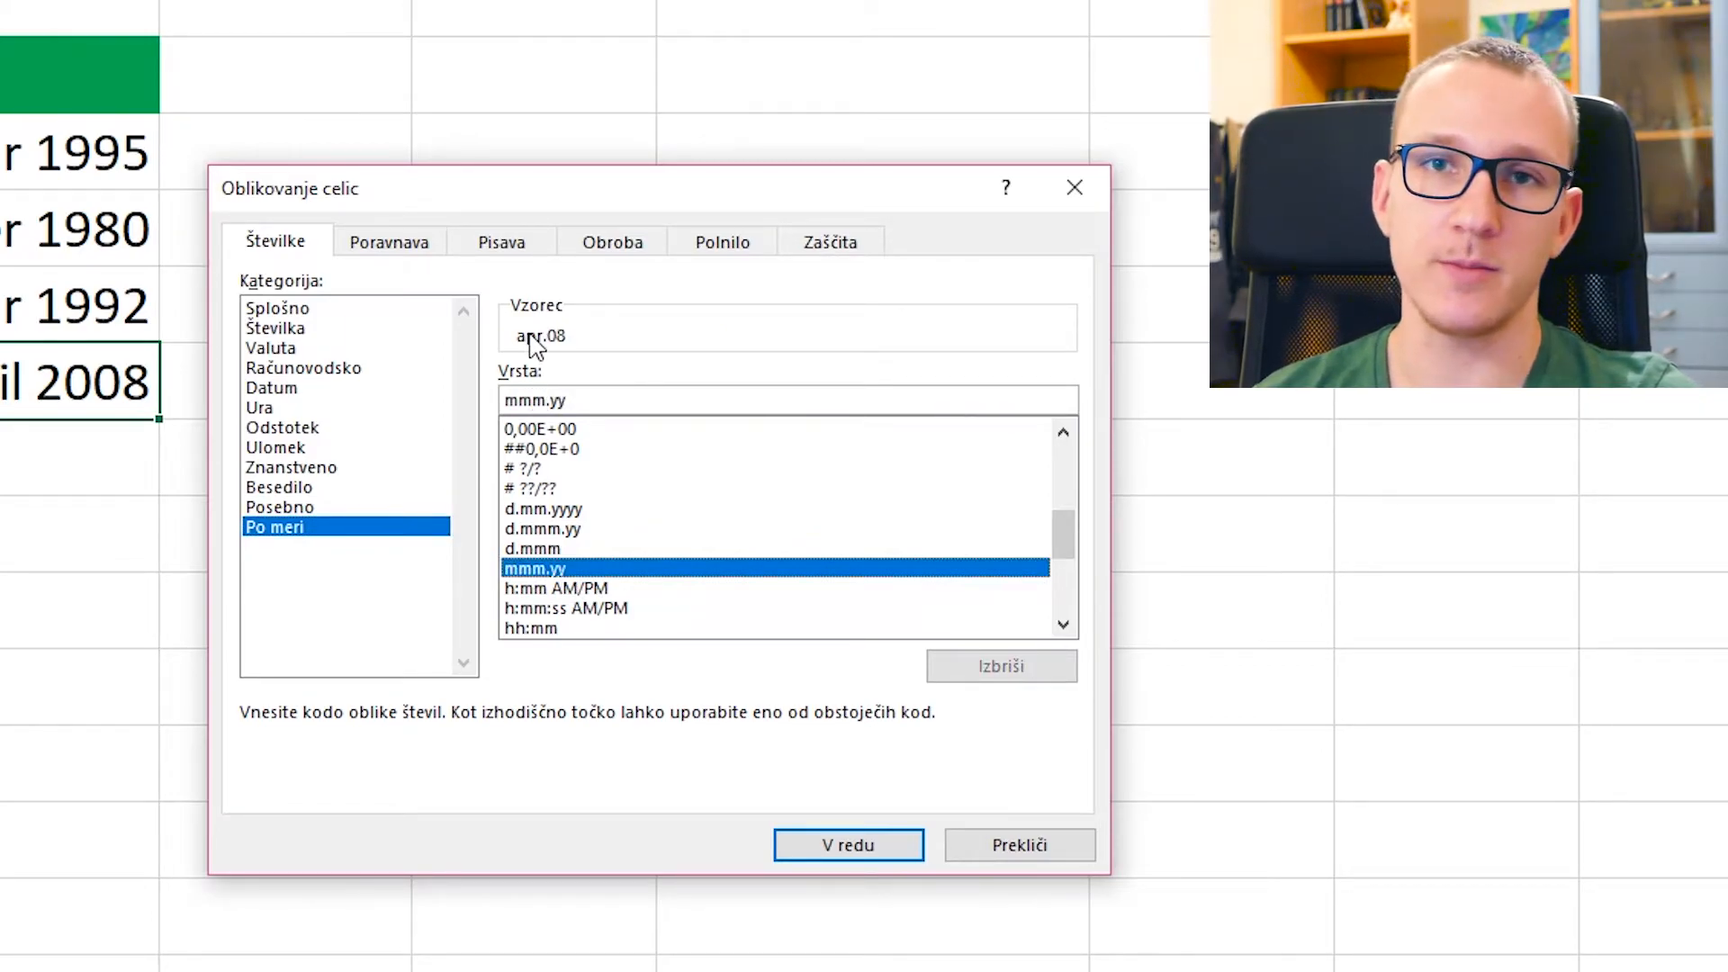
pyautogui.click(581, 403)
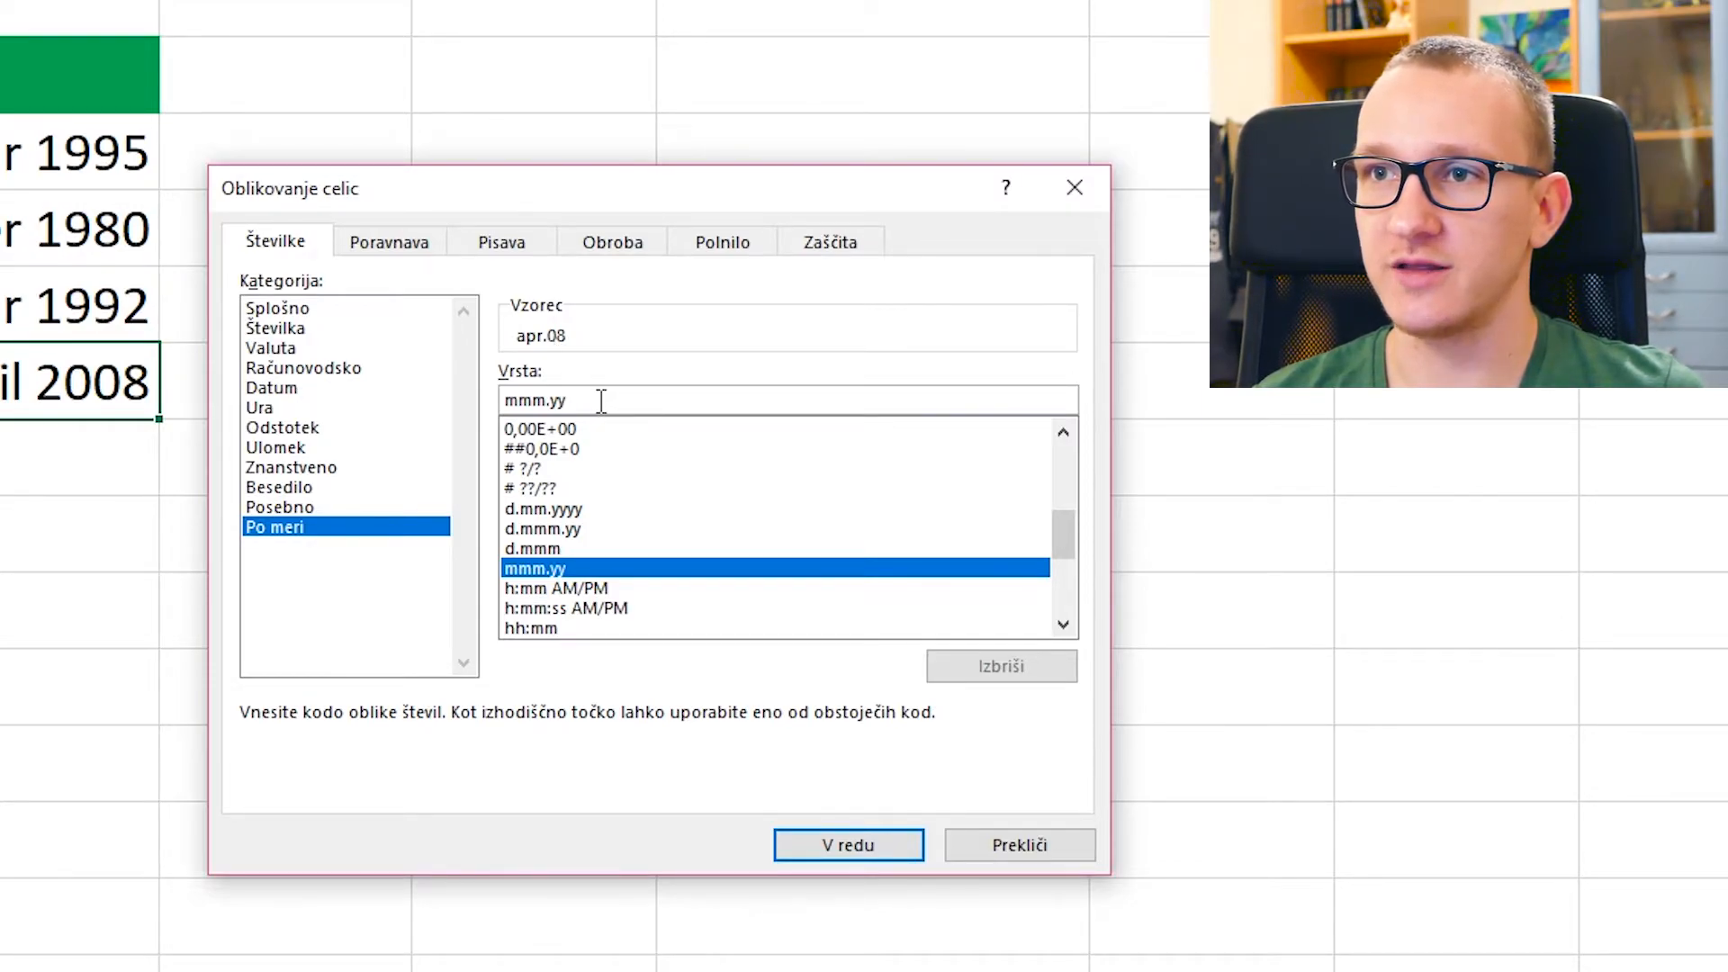
pyautogui.write('yy')
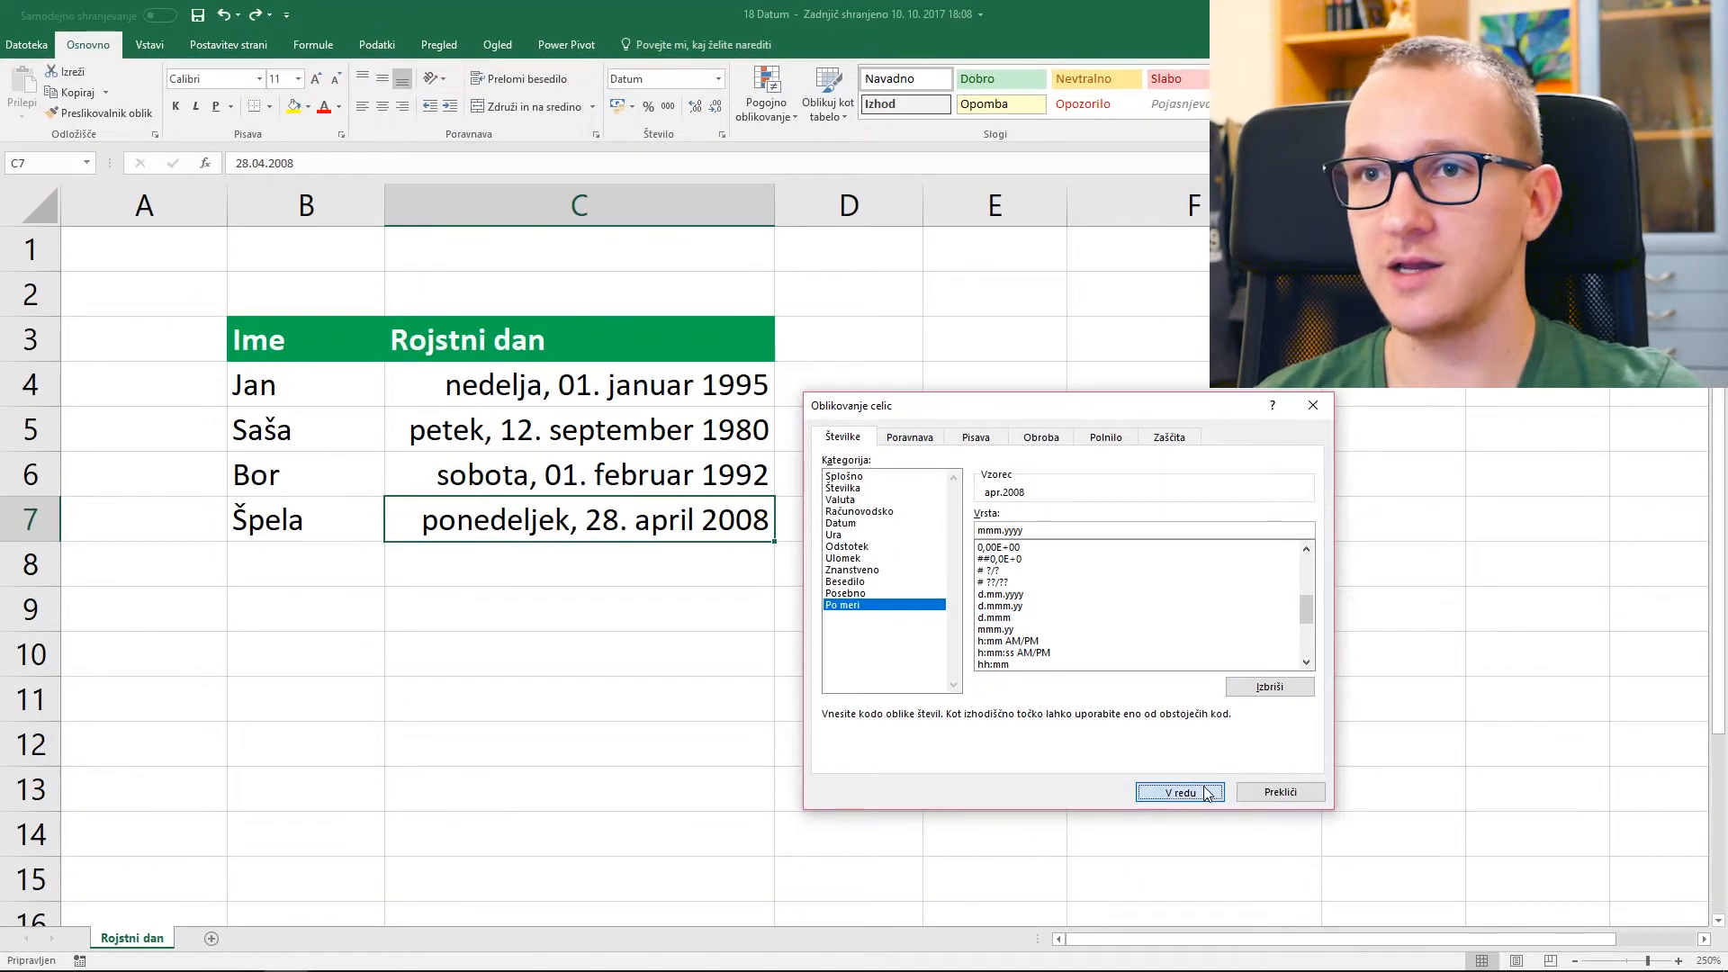
pyautogui.click(1207, 792)
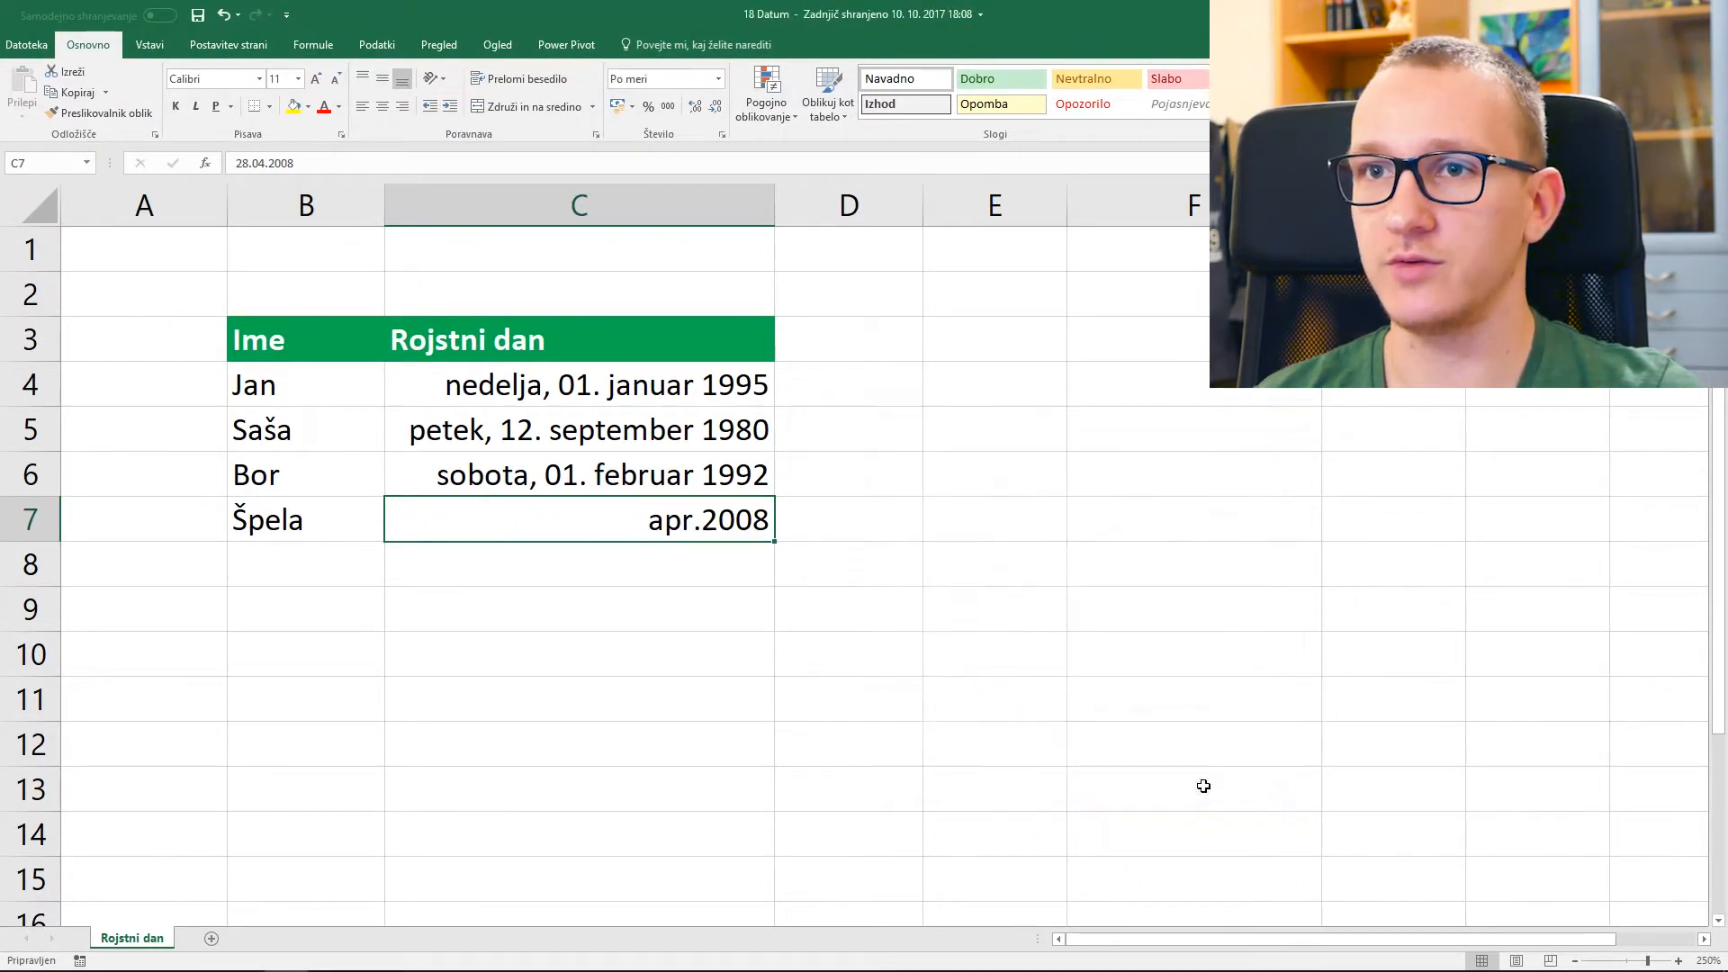
# - Give the birth date in C6 the custom number format d.mmm
pyautogui.click(691, 483)
pyautogui.click(720, 131)
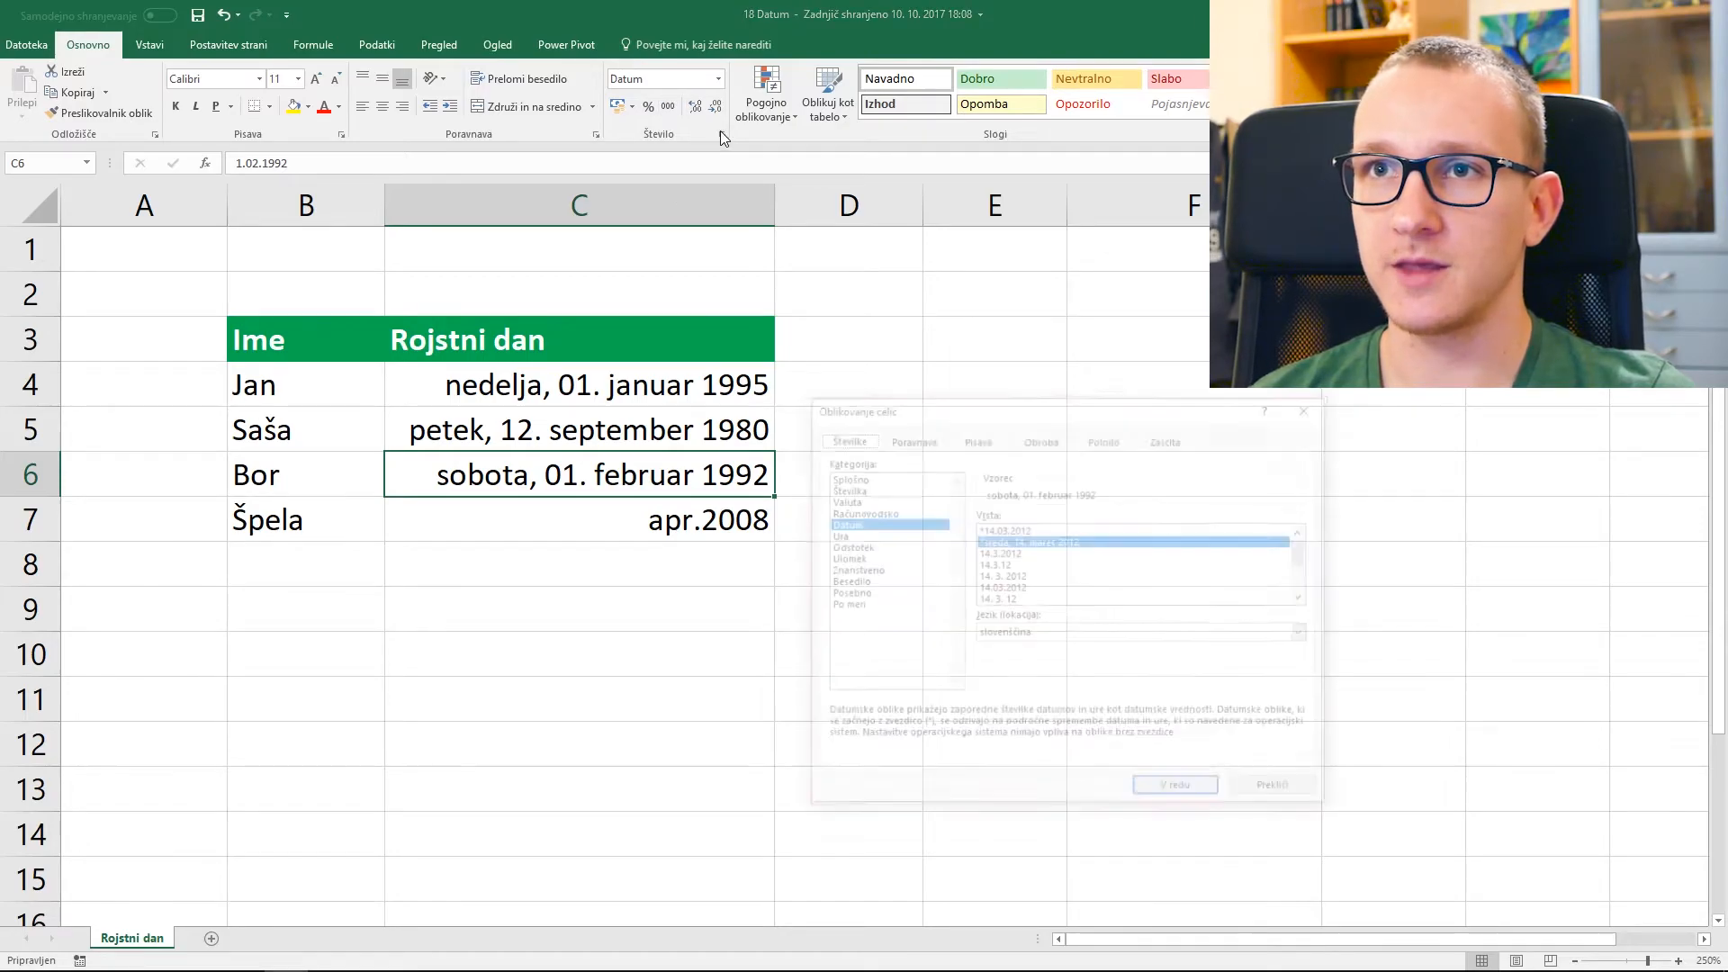
pyautogui.click(855, 606)
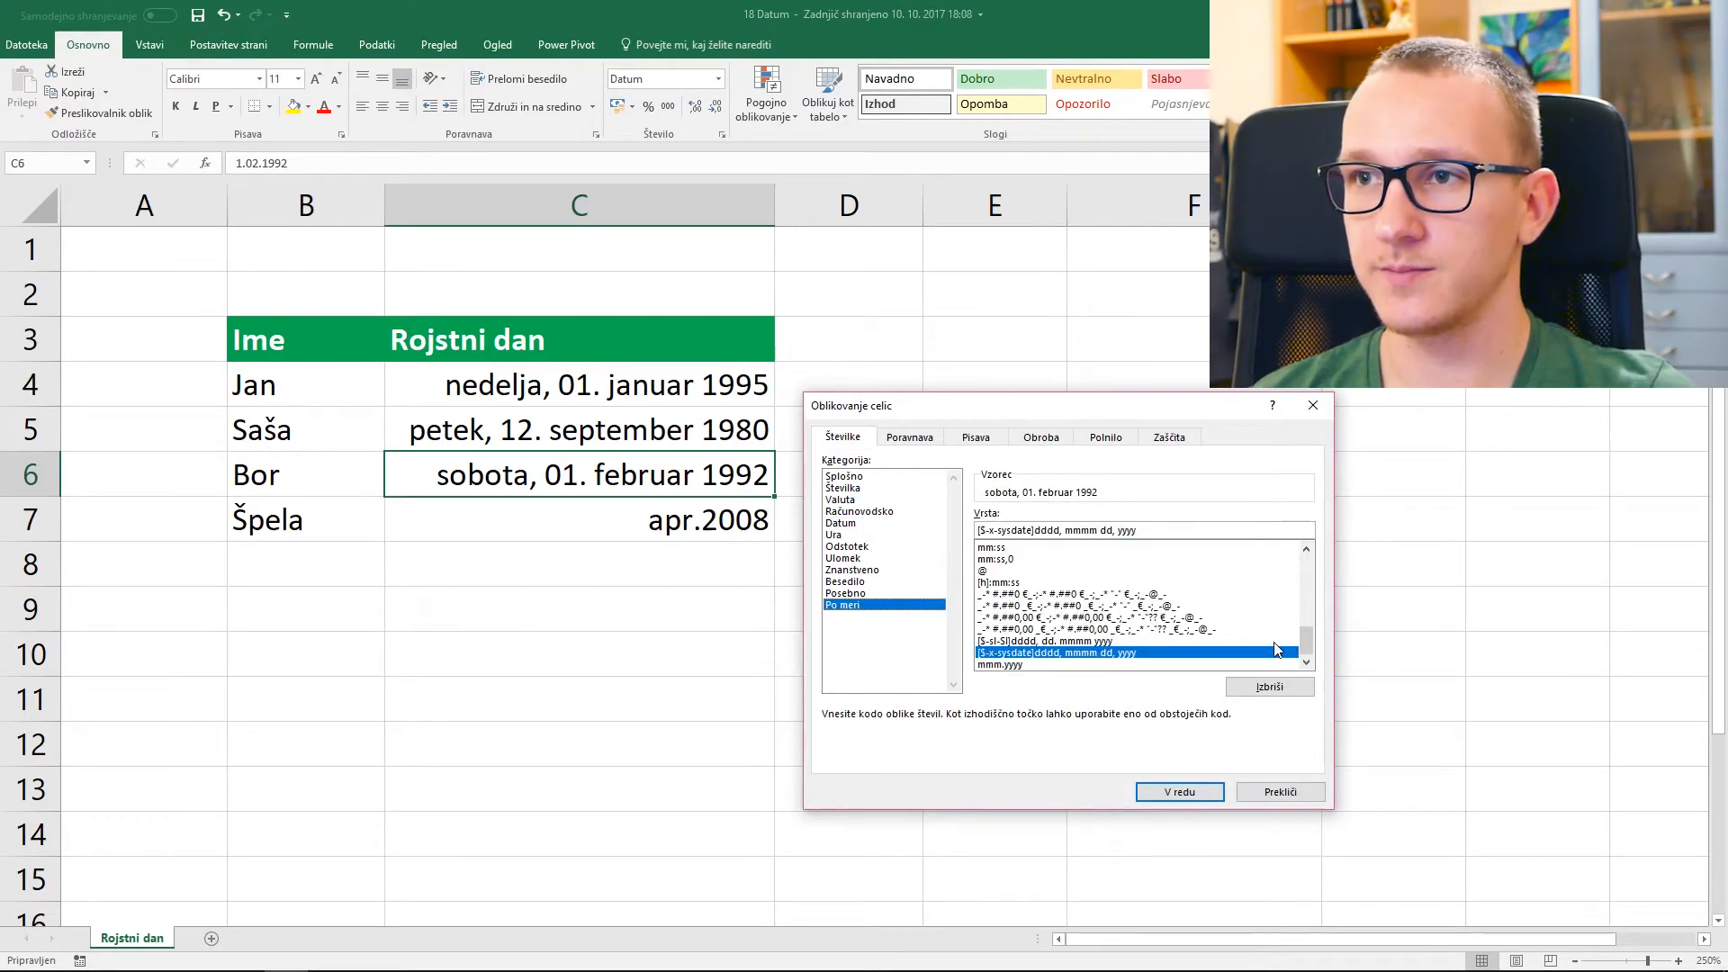
pyautogui.moveTo(1307, 639); pyautogui.dragTo(1305, 617)
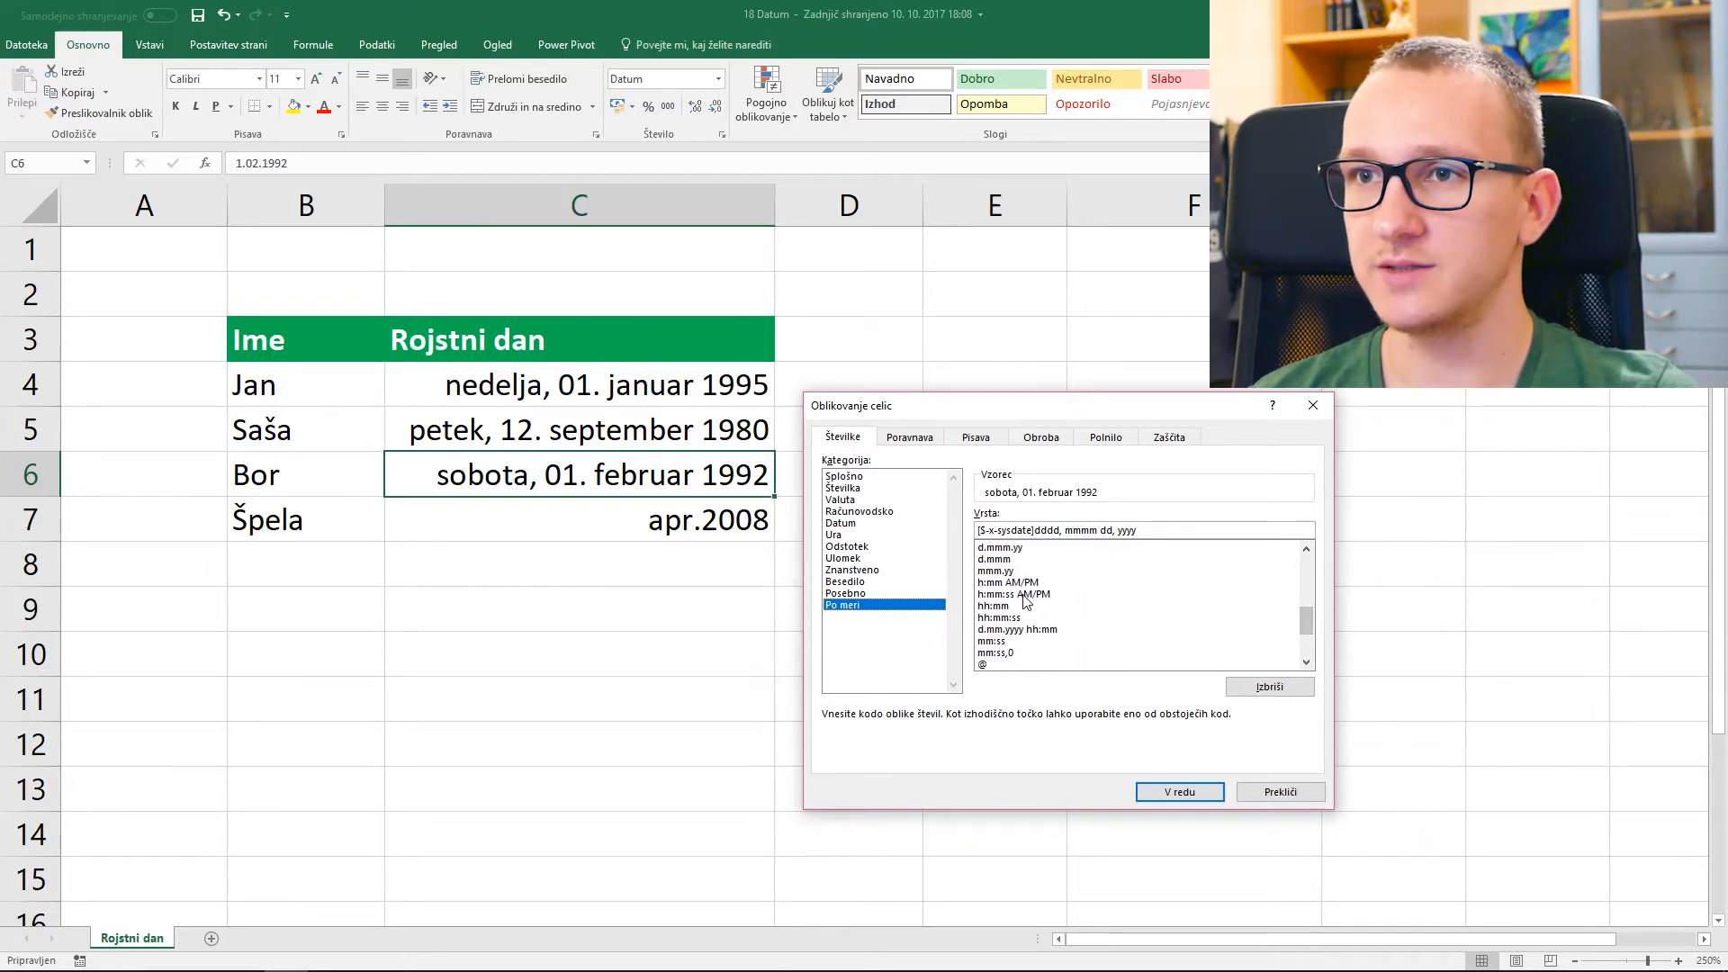
pyautogui.click(1008, 559)
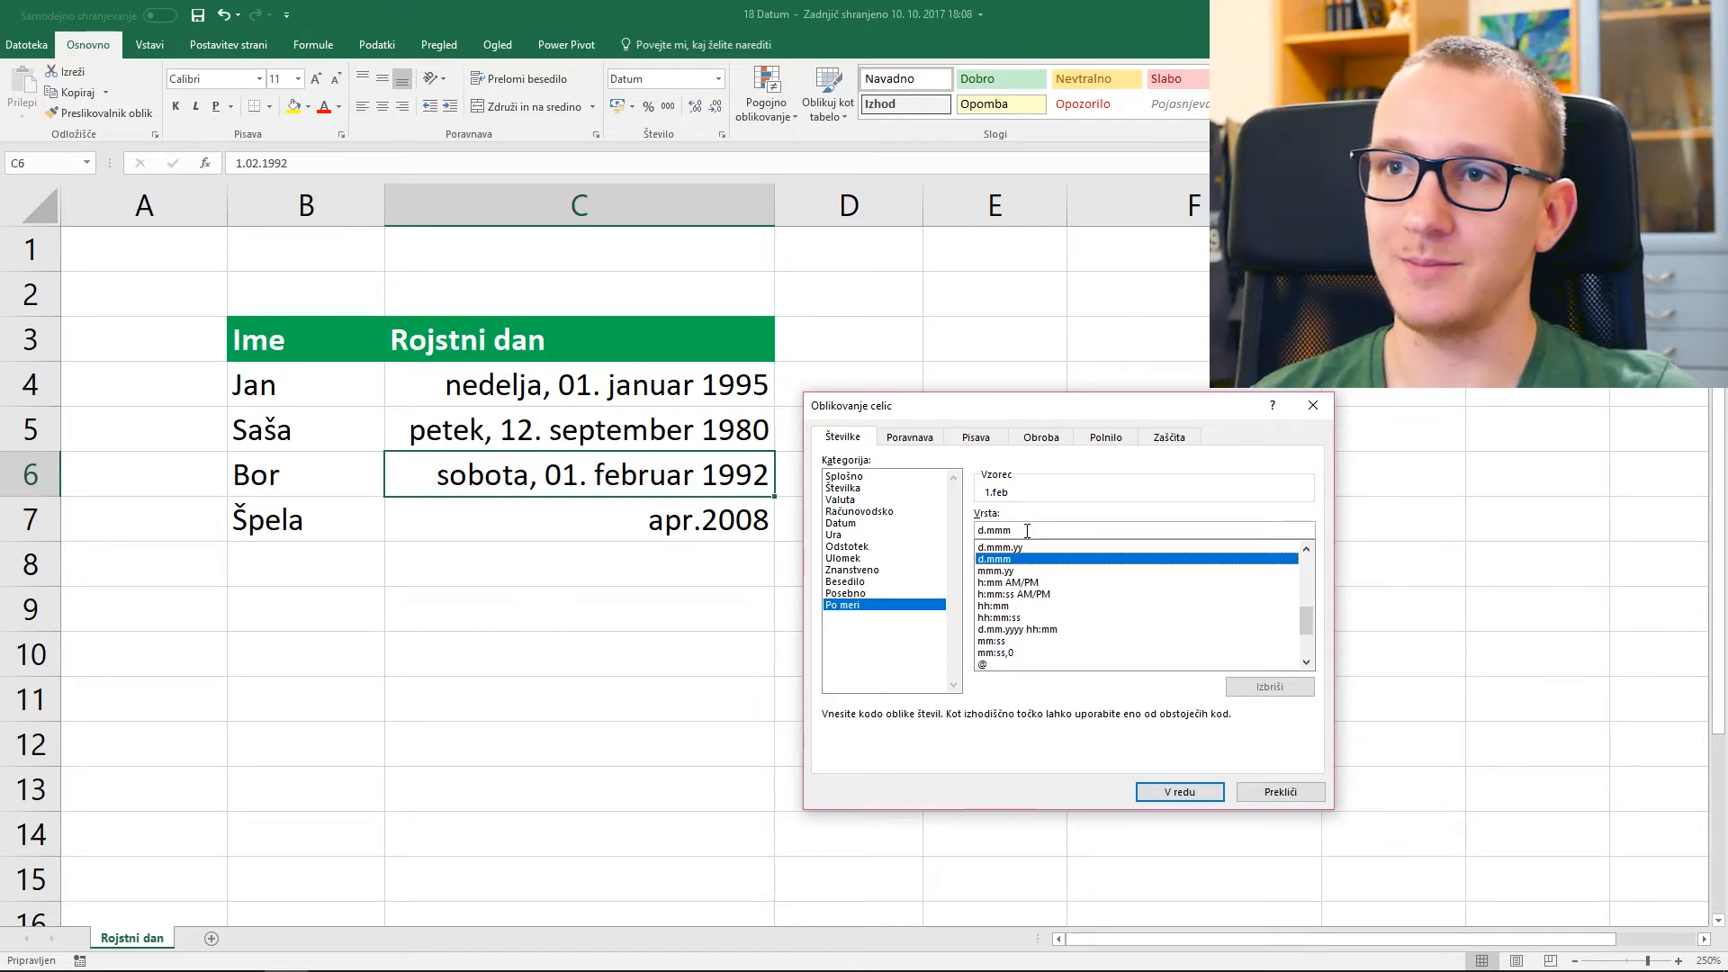
pyautogui.click(1178, 792)
# - Apply the short date format (Kratka oblika datuma) to the birth date in C5
pyautogui.press('Up')
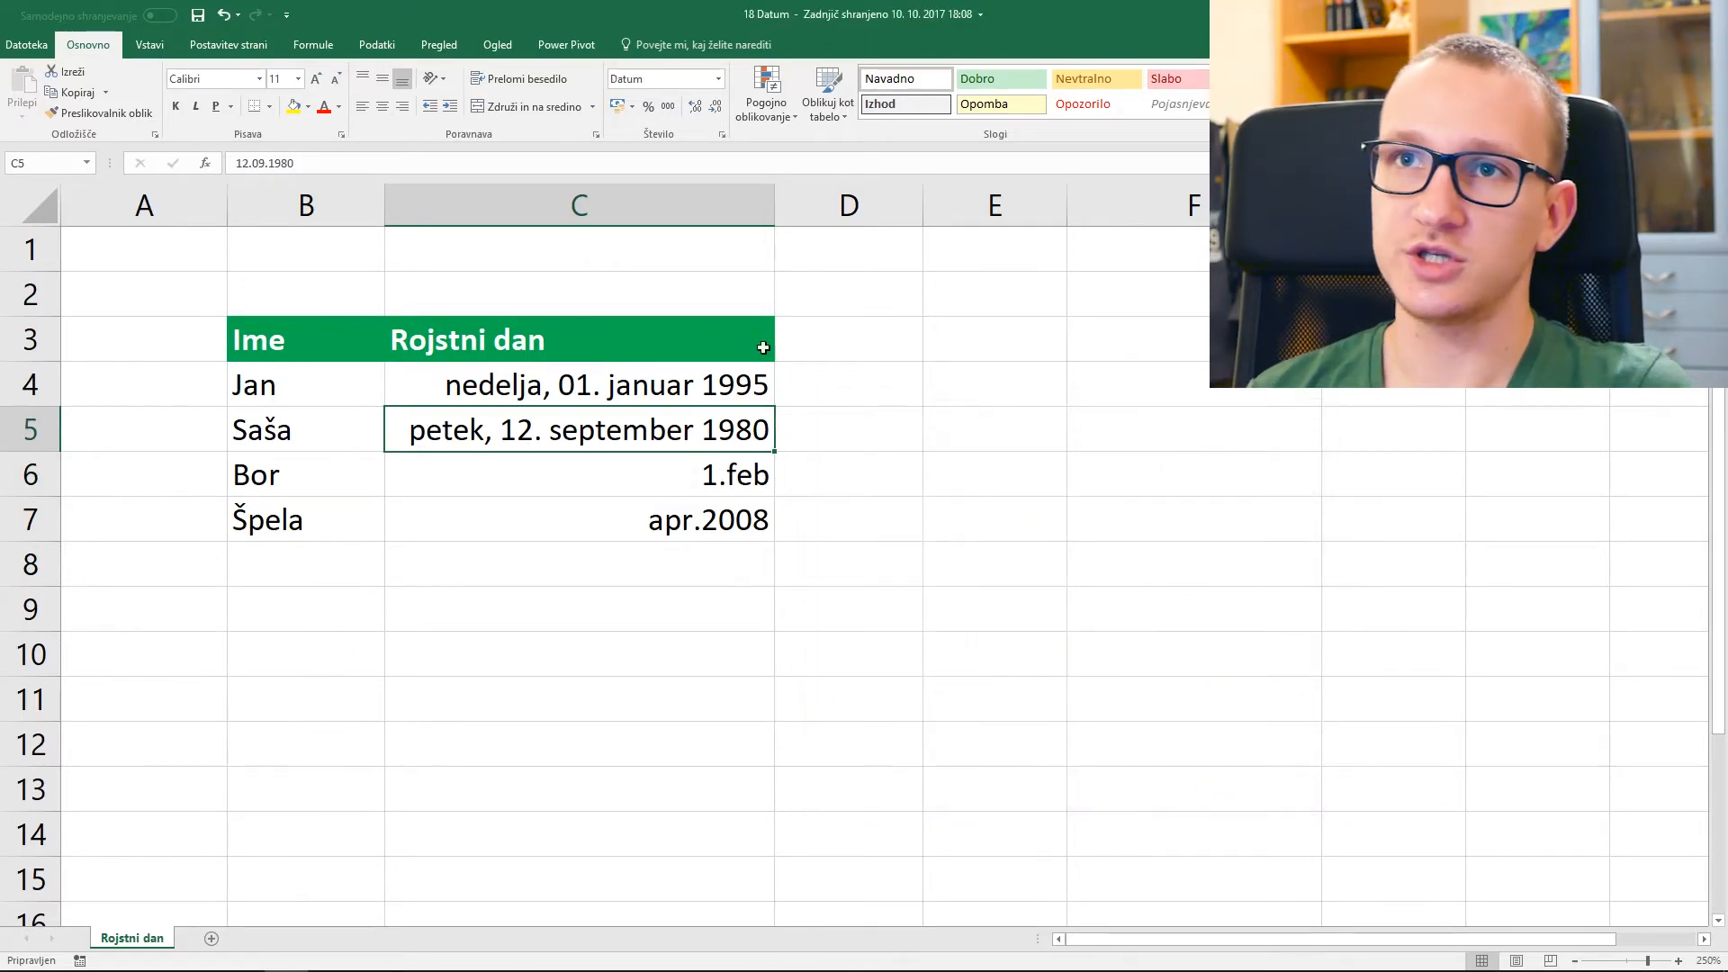
pyautogui.click(719, 79)
pyautogui.click(718, 285)
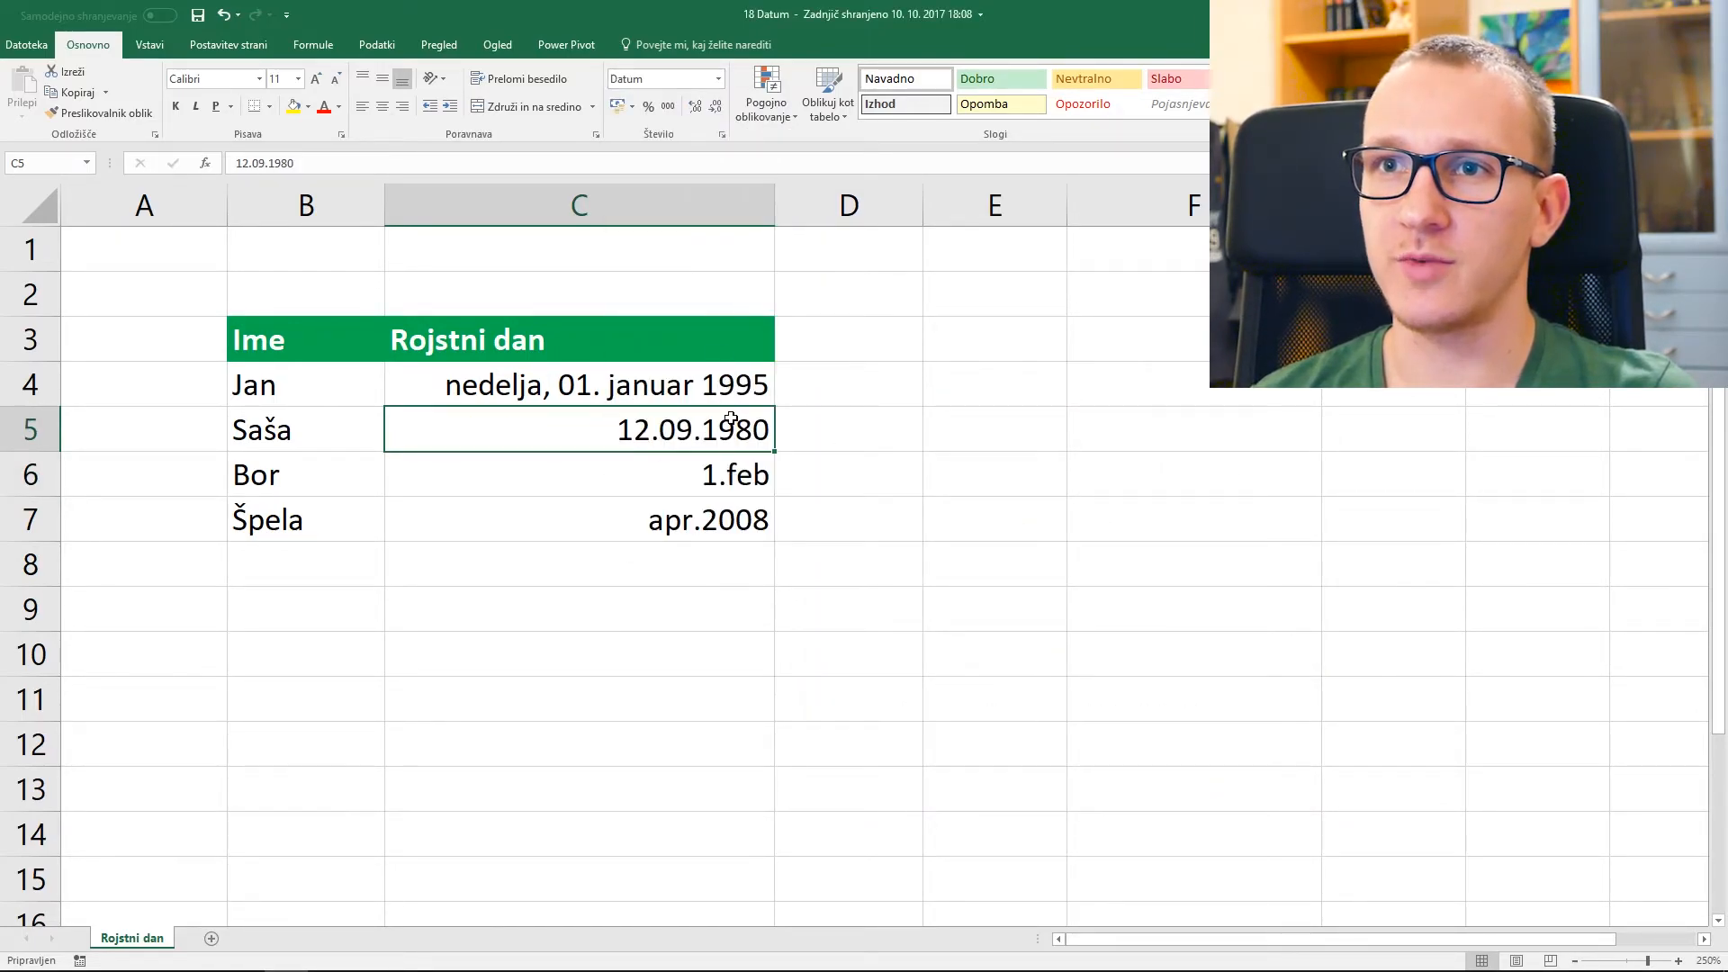
pyautogui.click(796, 438)
pyautogui.write('12/')
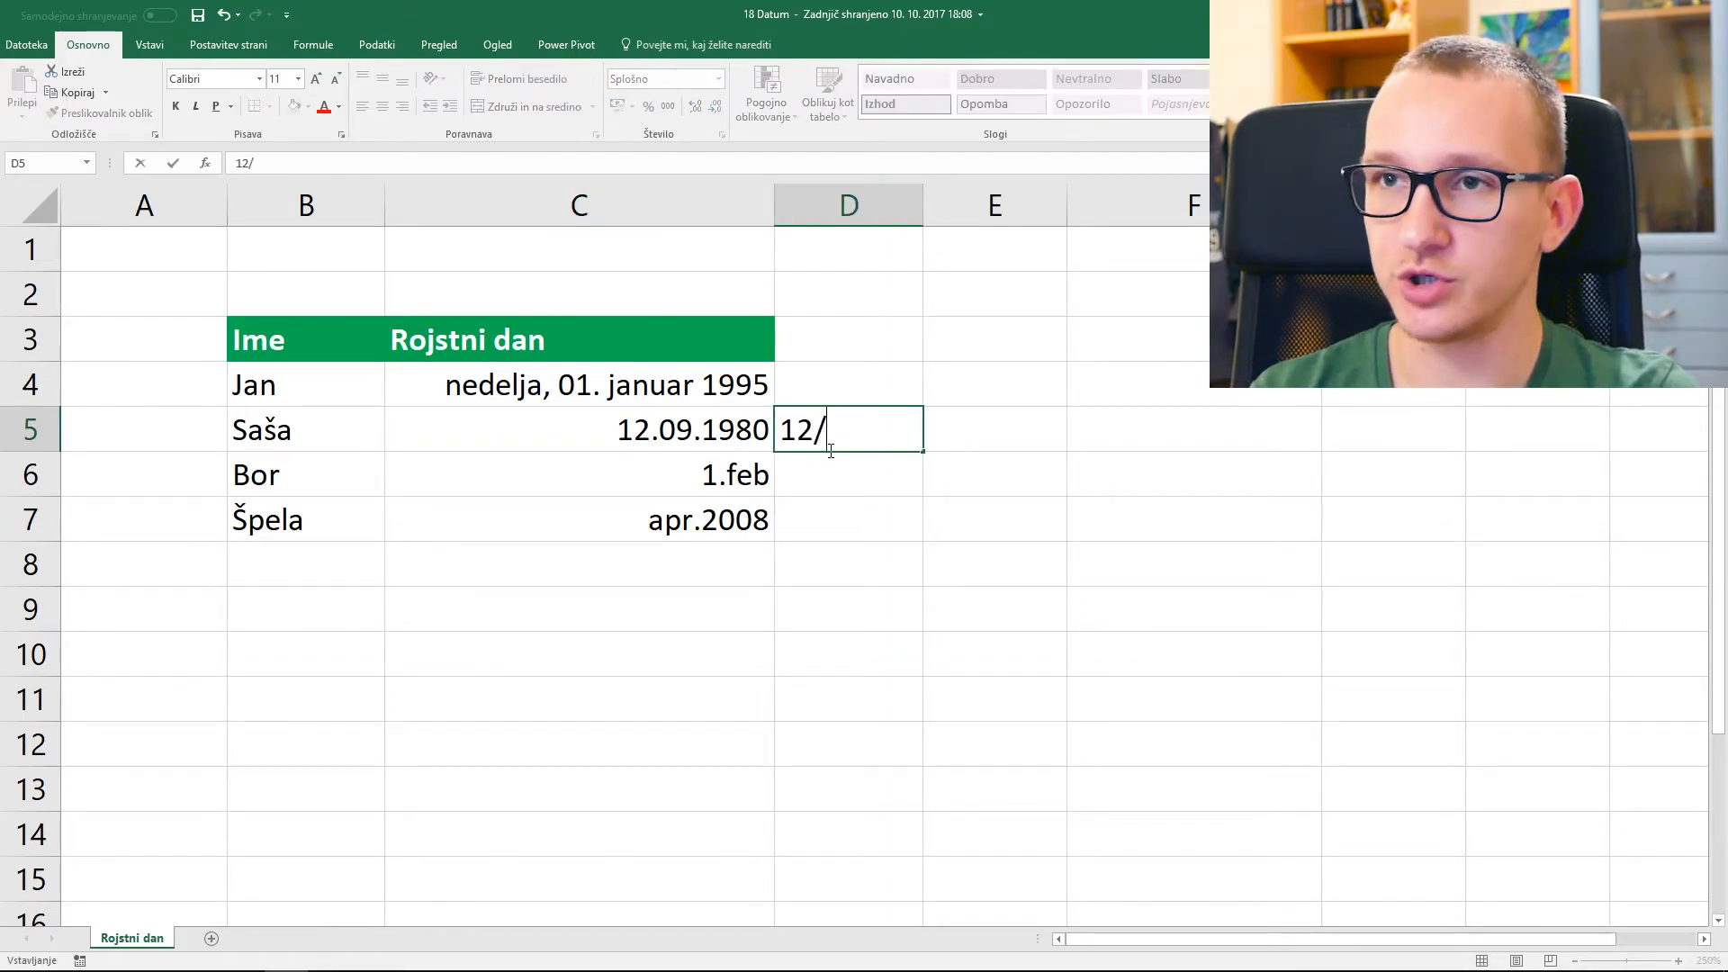
pyautogui.press('BackSpace')
pyautogui.press('BackSpace')
pyautogui.press('BackSpace')
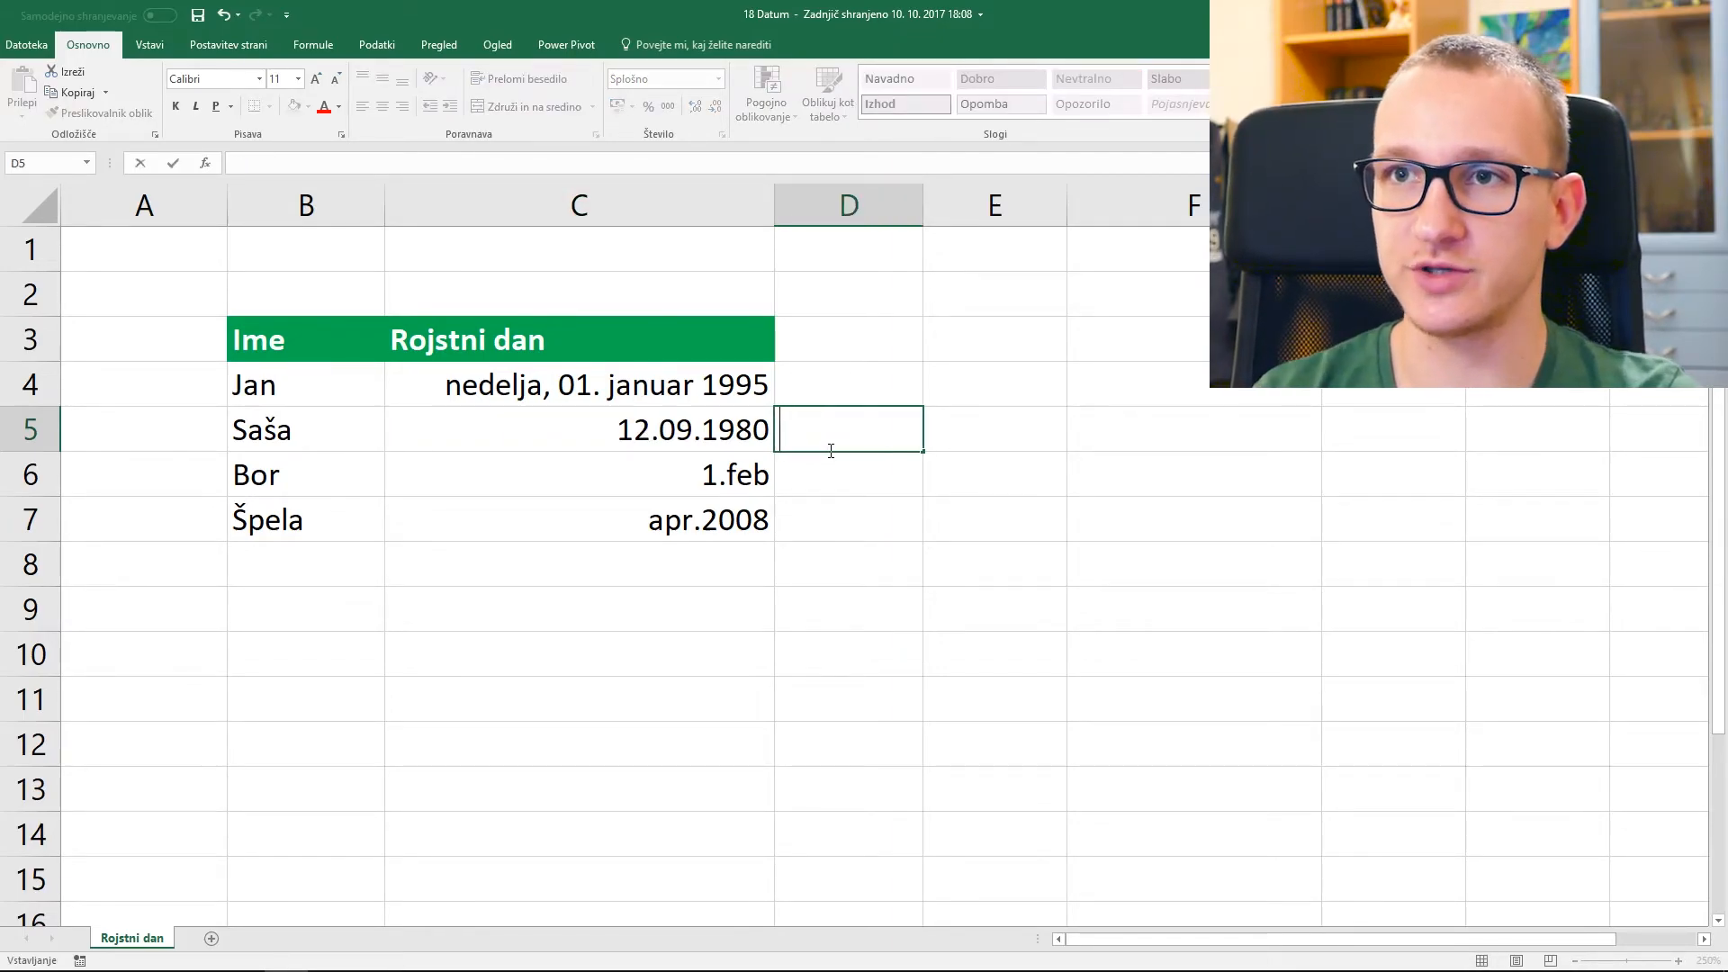
# - Give C5 the custom number format d/mm/yyyy by replacing both dots in the d.mm.yyyy code with slashes
pyautogui.click(738, 429)
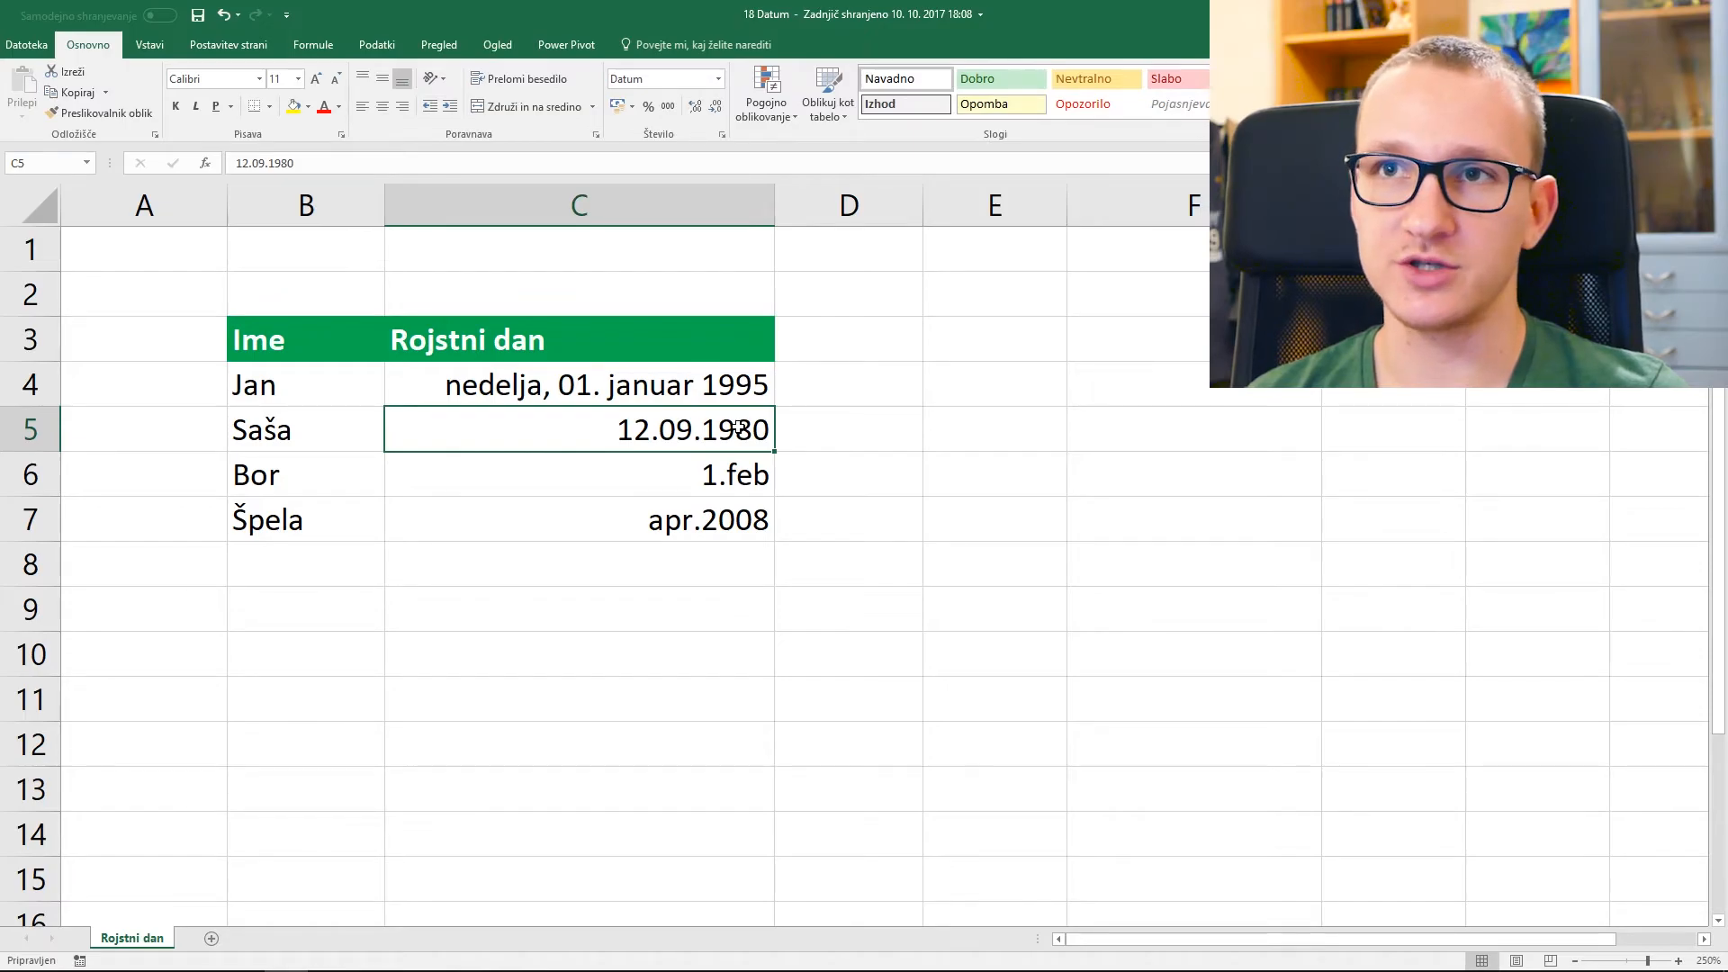
pyautogui.click(723, 134)
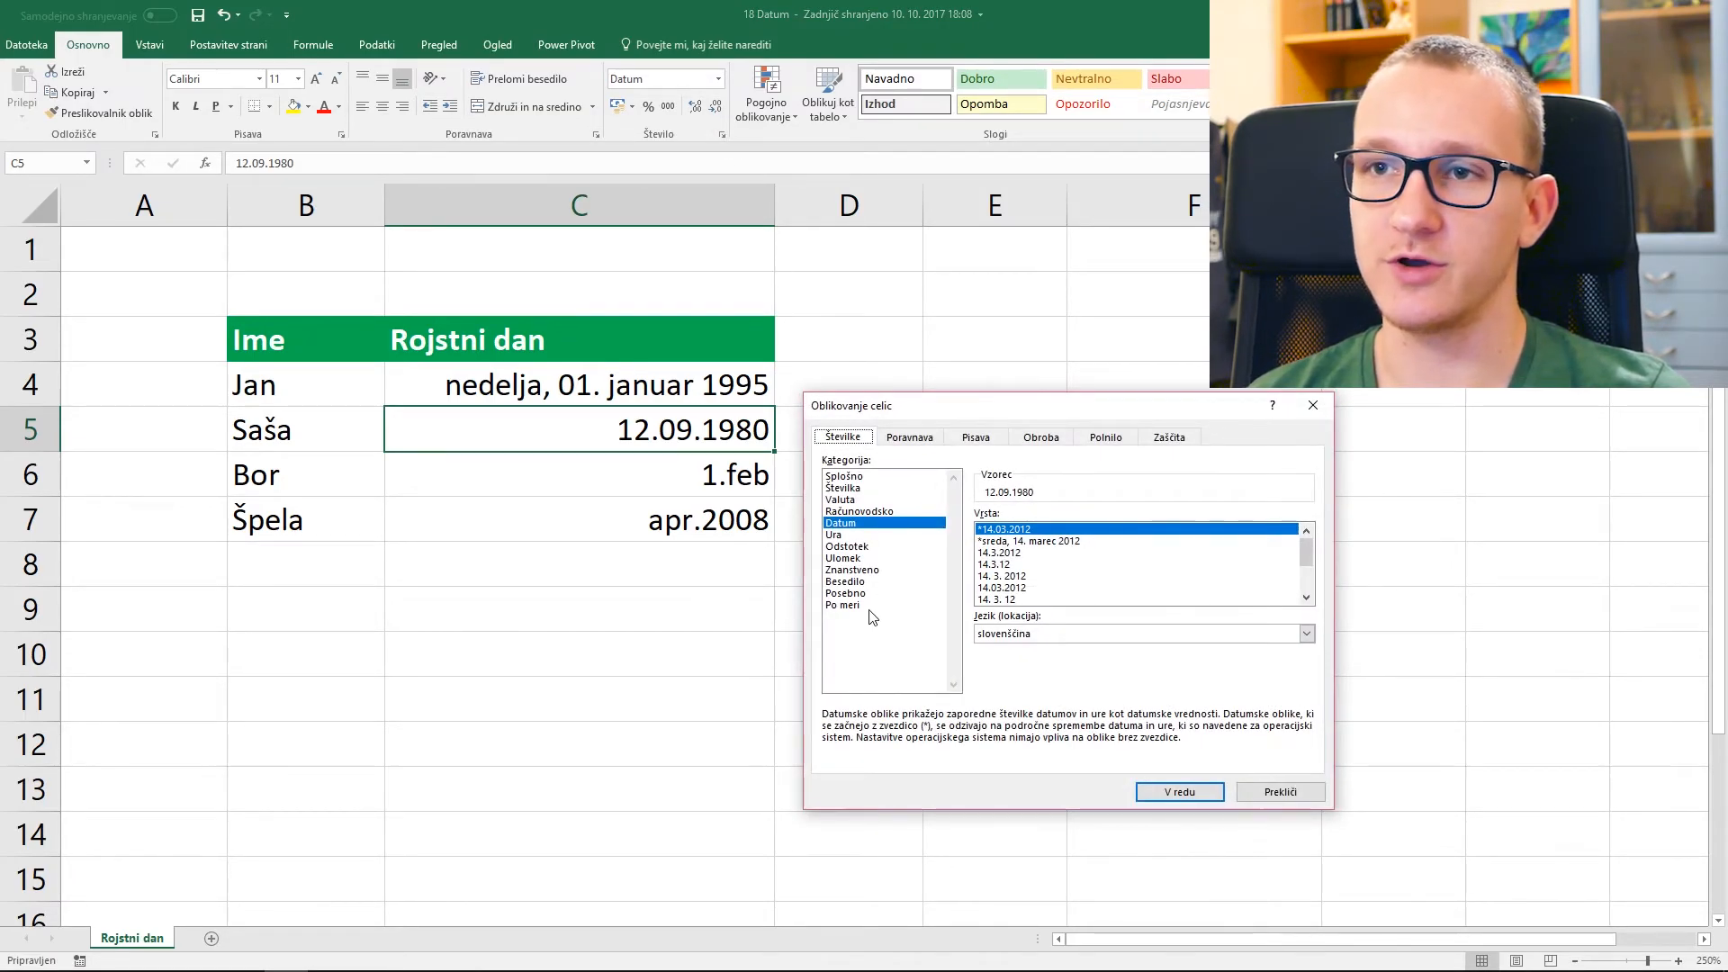
pyautogui.click(846, 604)
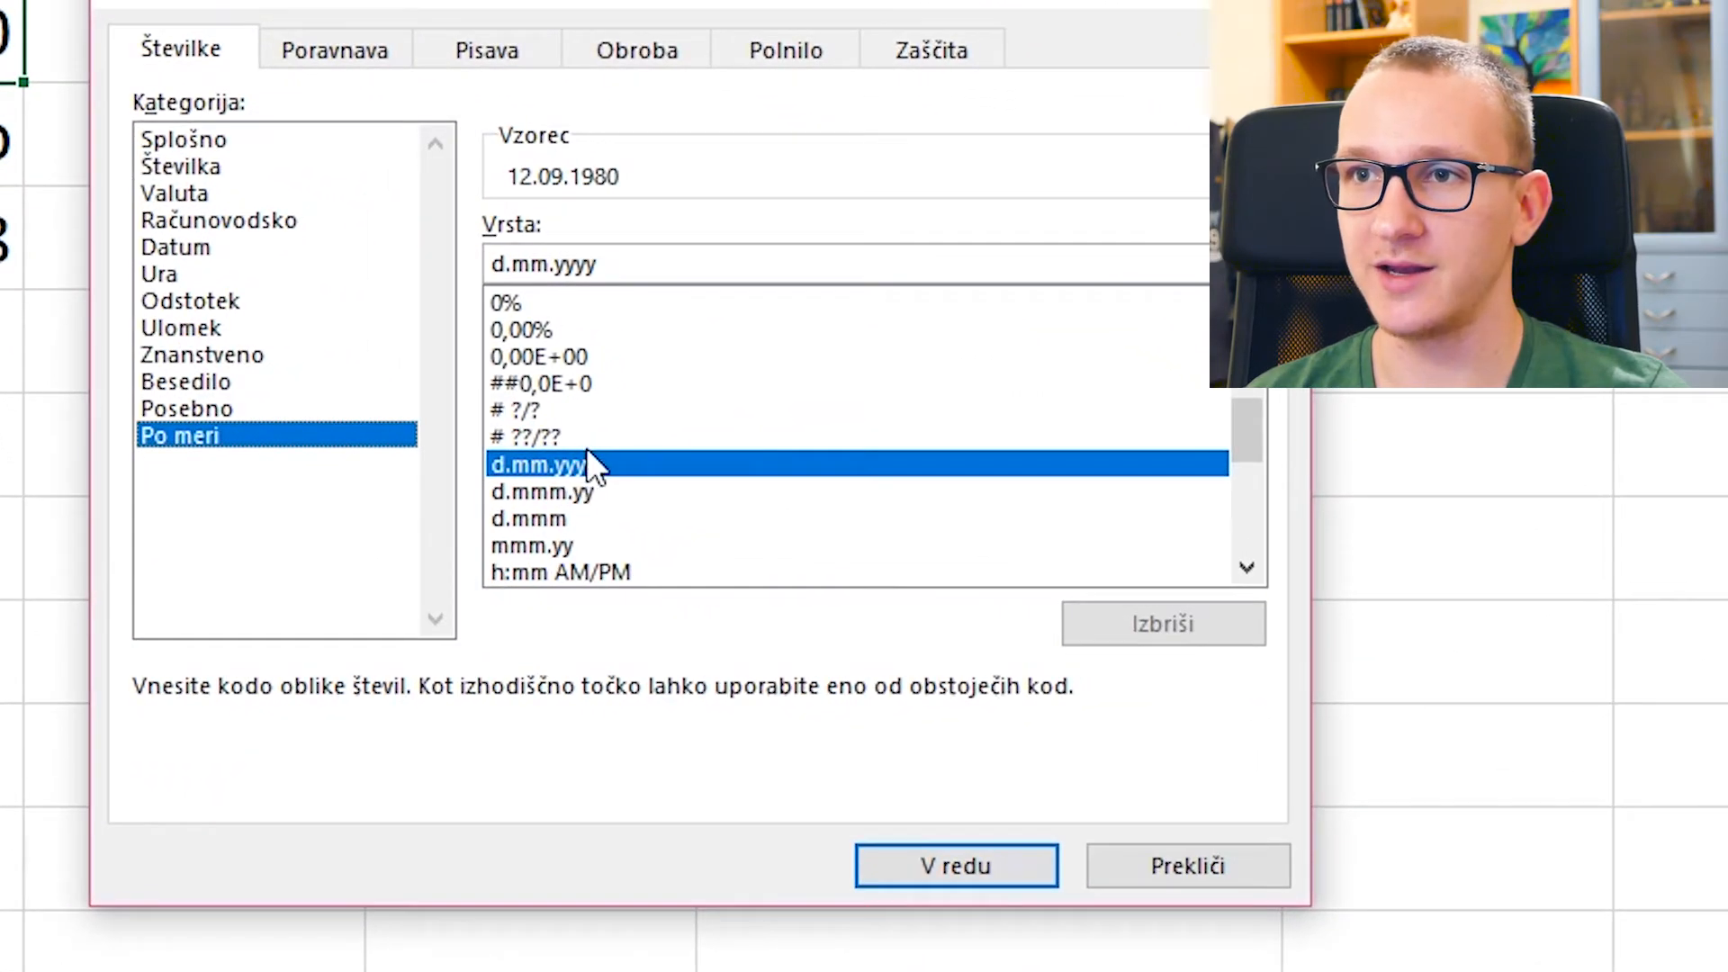
pyautogui.click(511, 264)
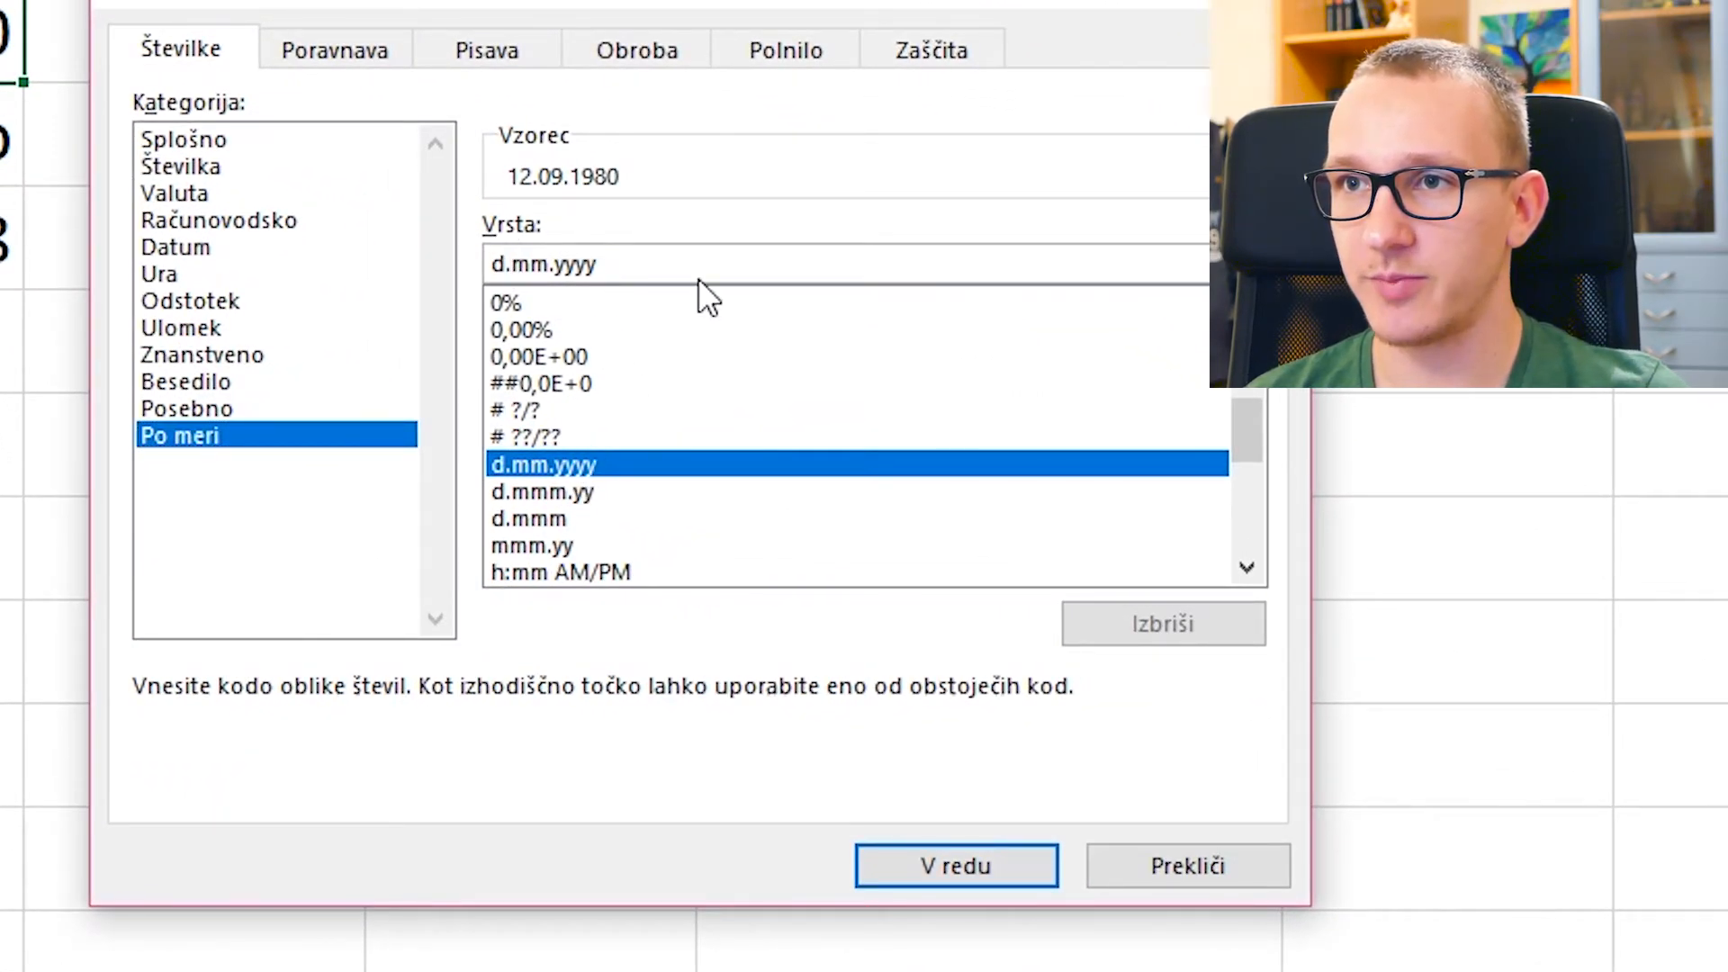
pyautogui.press('BackSpace')
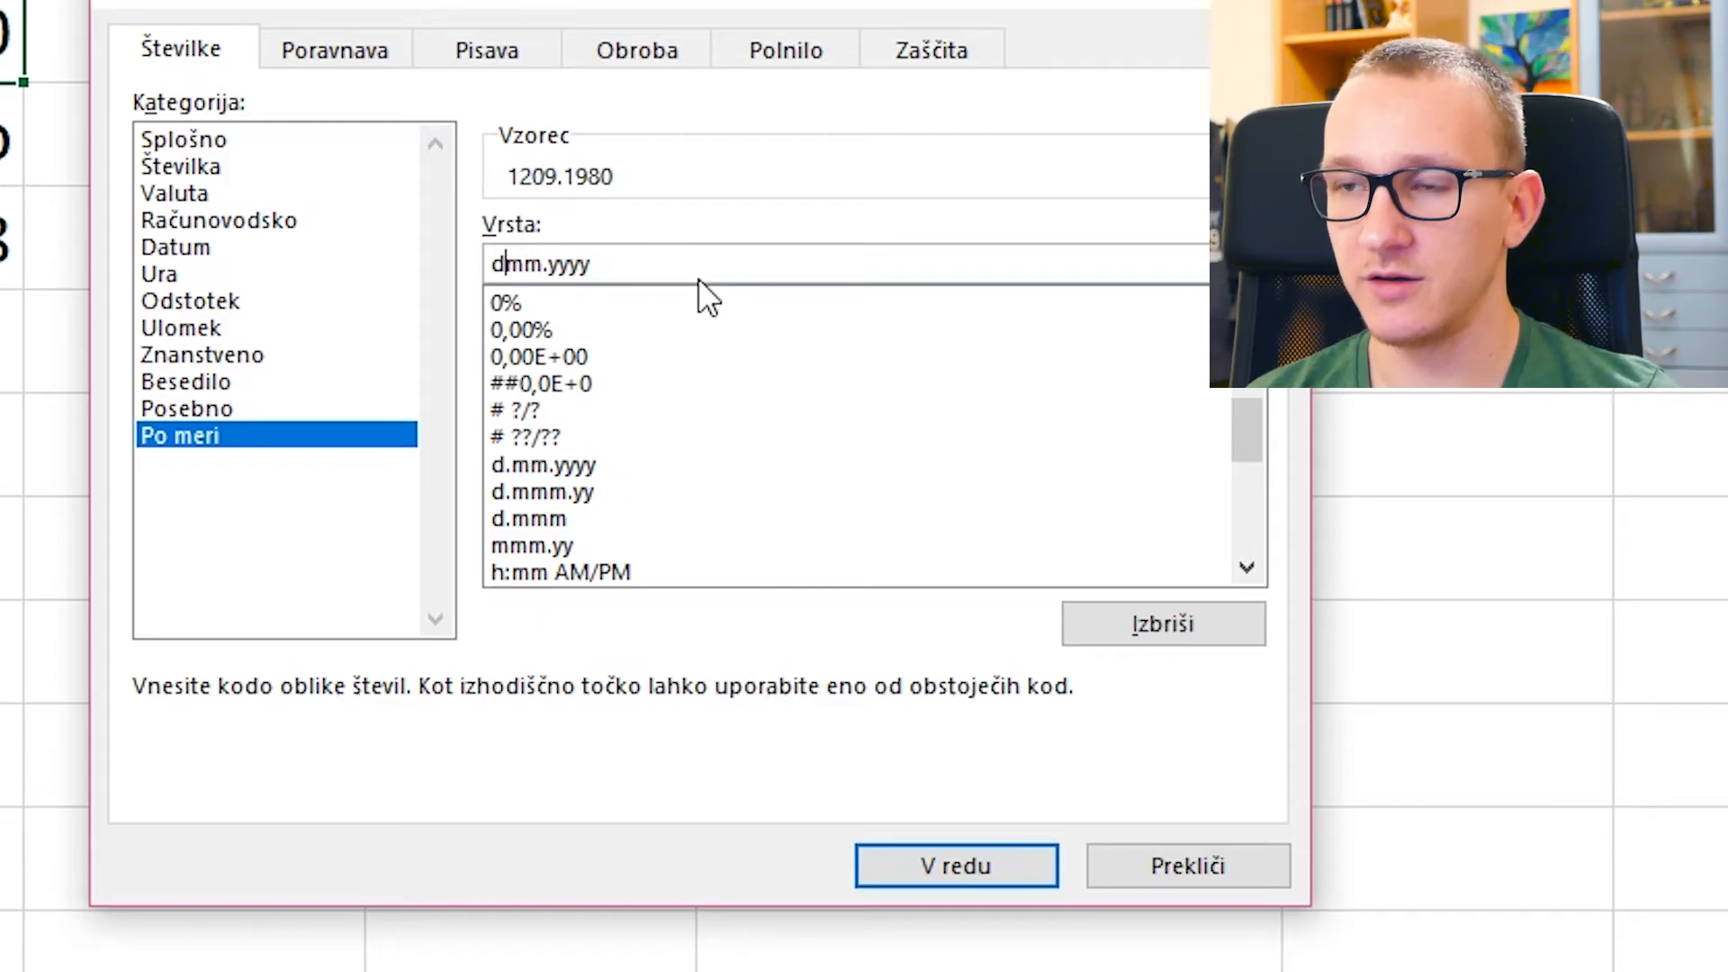
pyautogui.write('/')
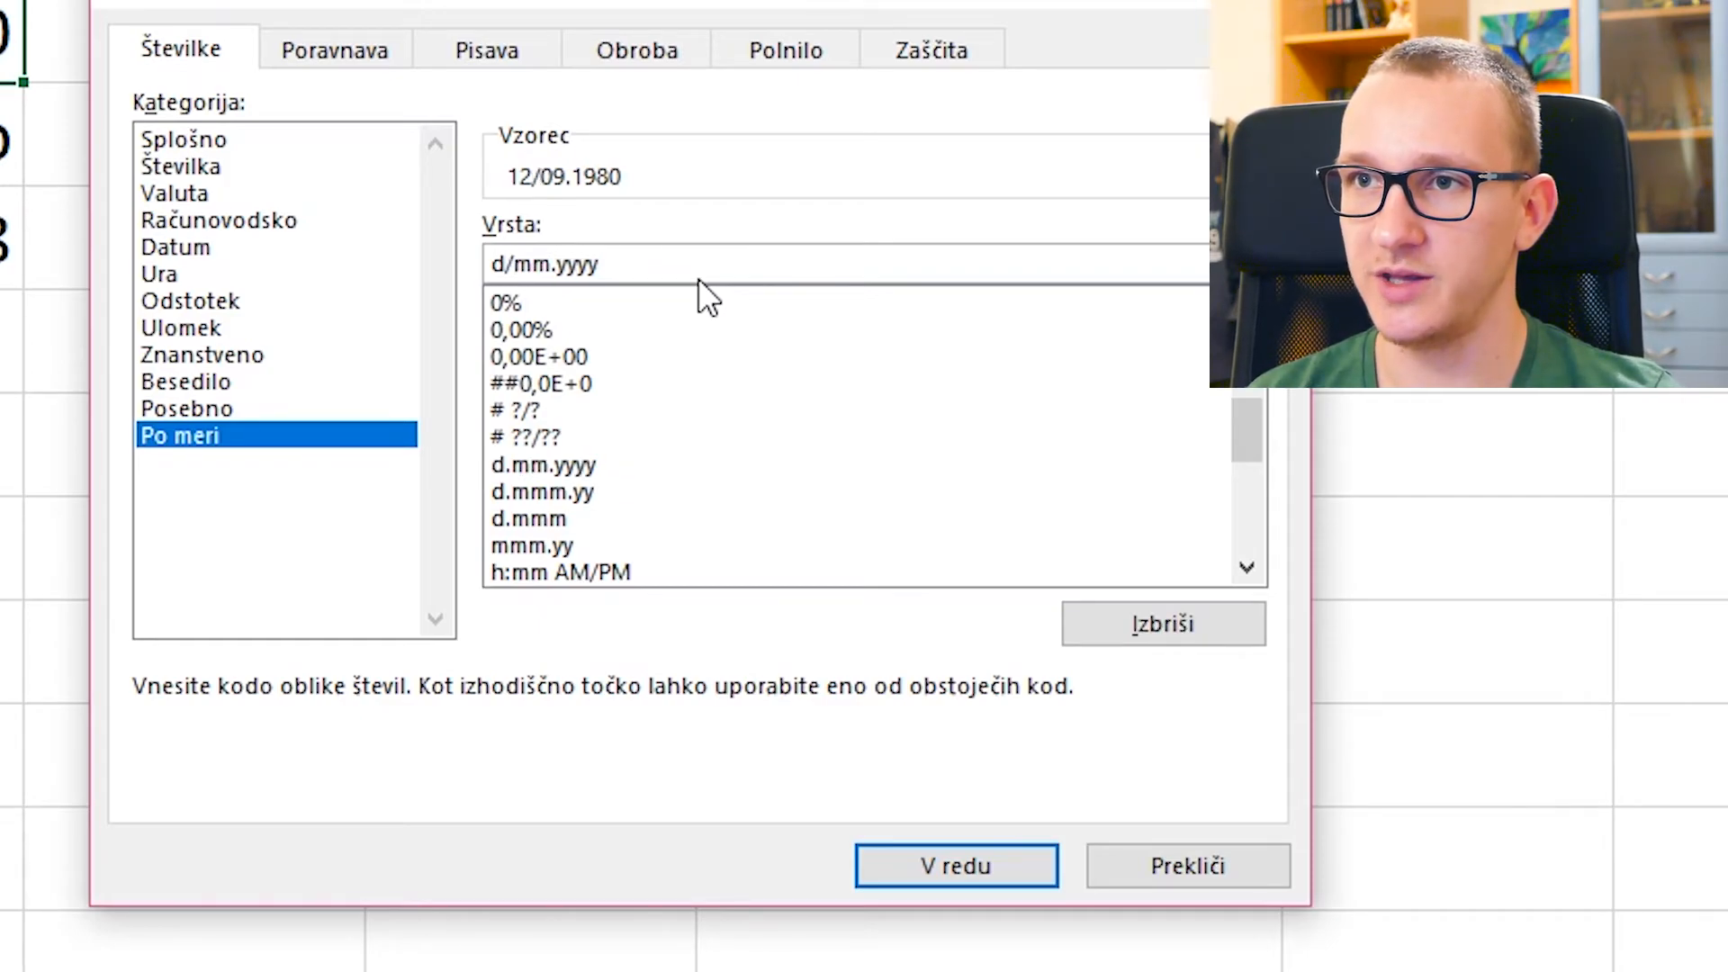
pyautogui.click(552, 263)
pyautogui.press('BackSpace')
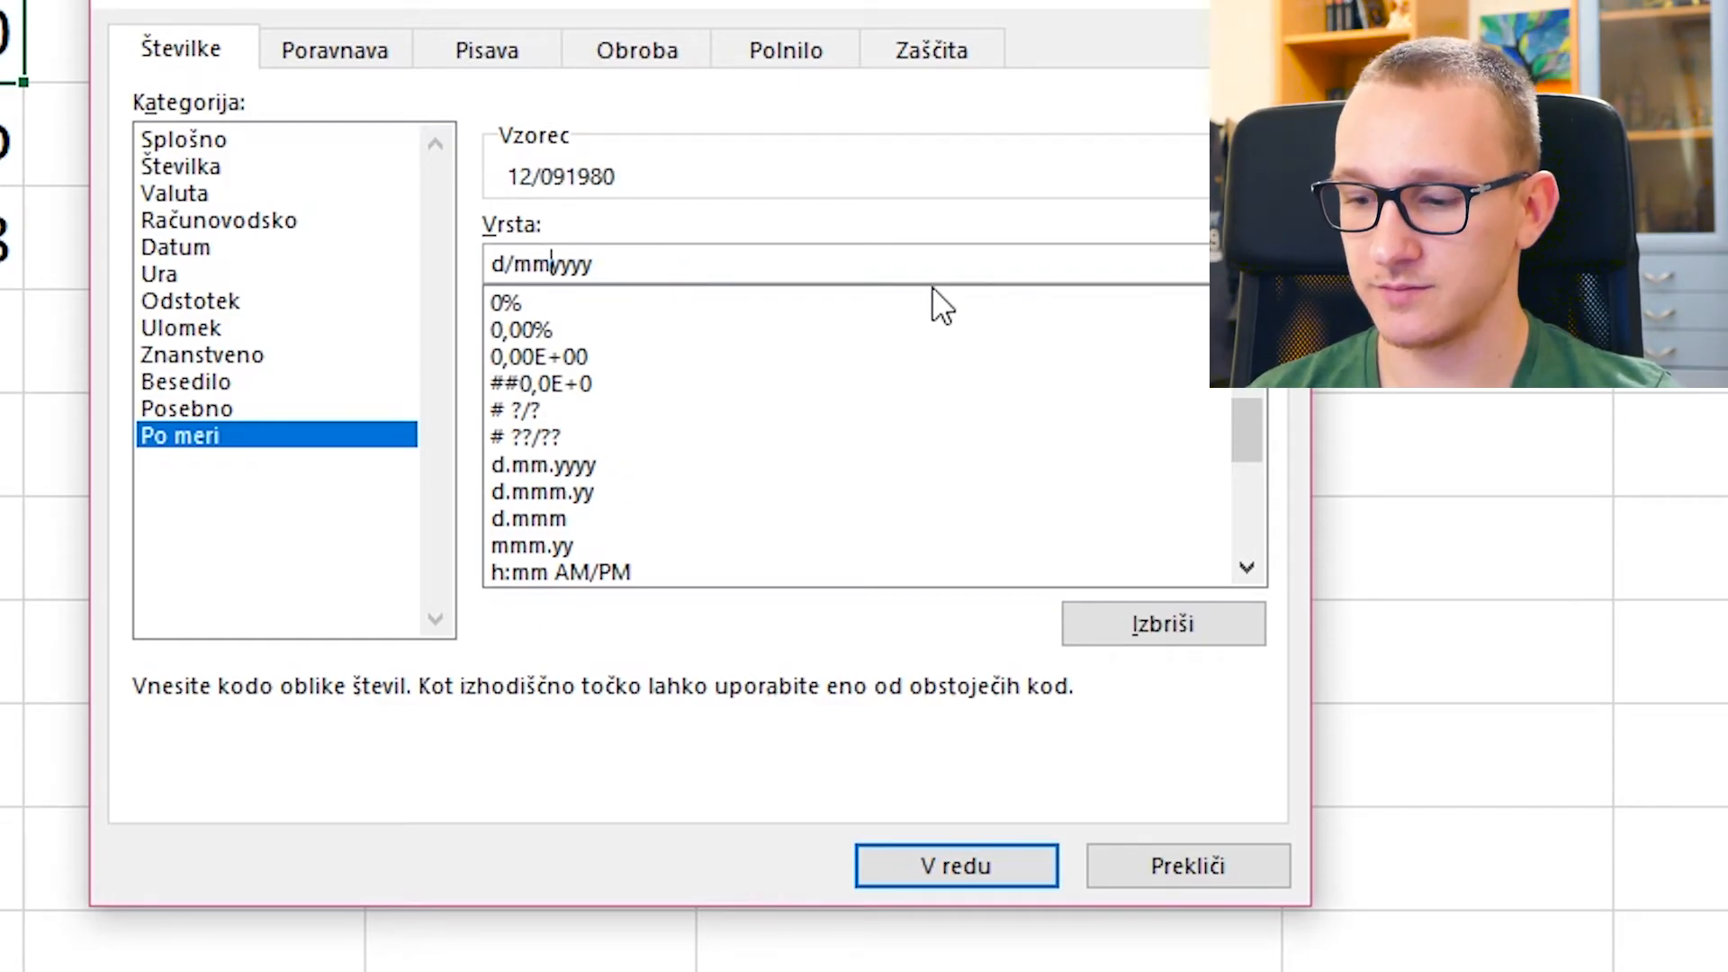
pyautogui.write('/')
pyautogui.press('Return')
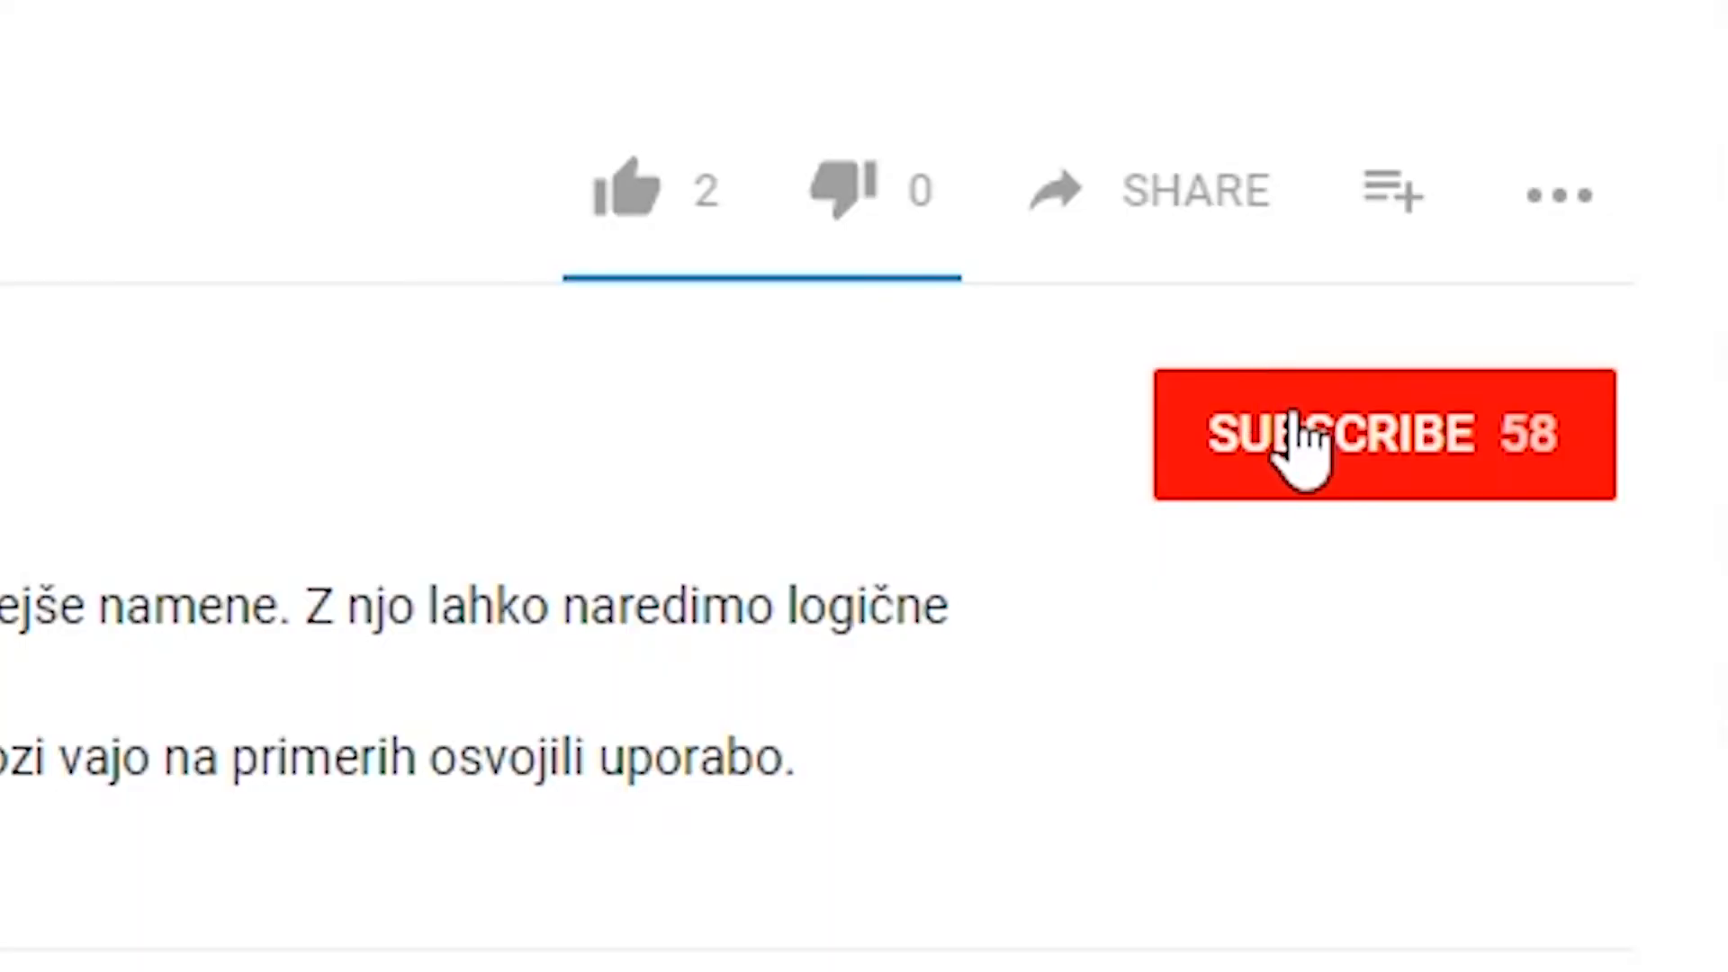
# - Switch to YouTube, subscribe to the channel and turn on its notifications
pyautogui.click(1293, 418)
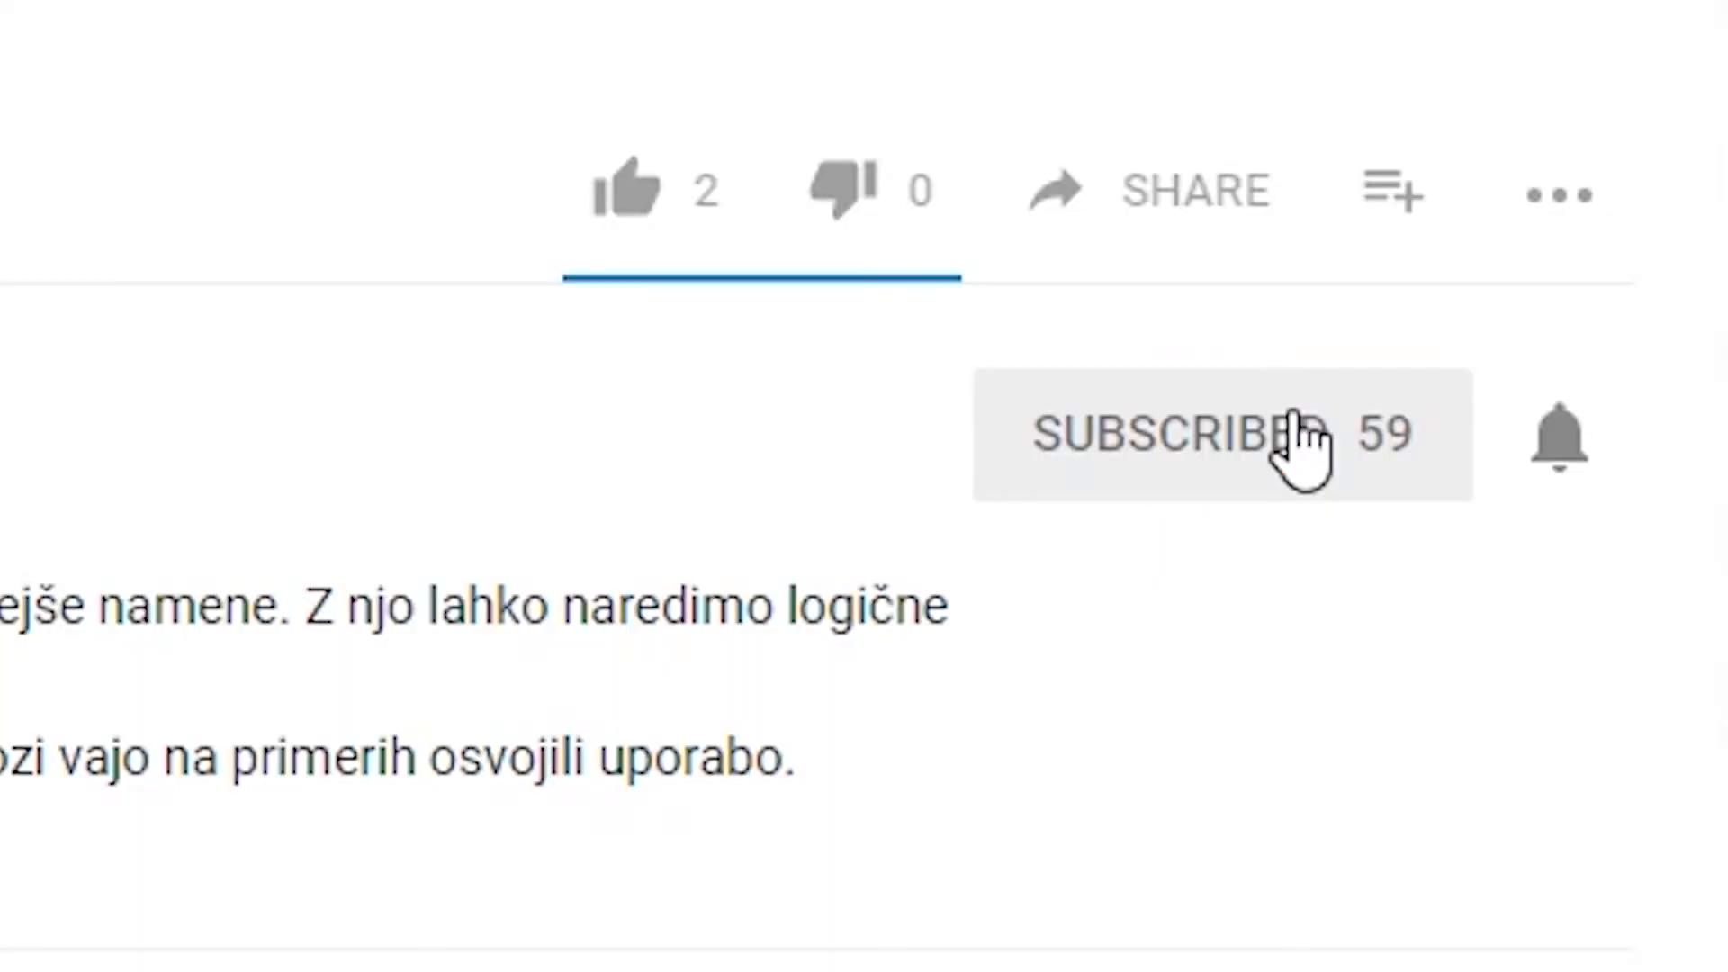
pyautogui.click(1558, 441)
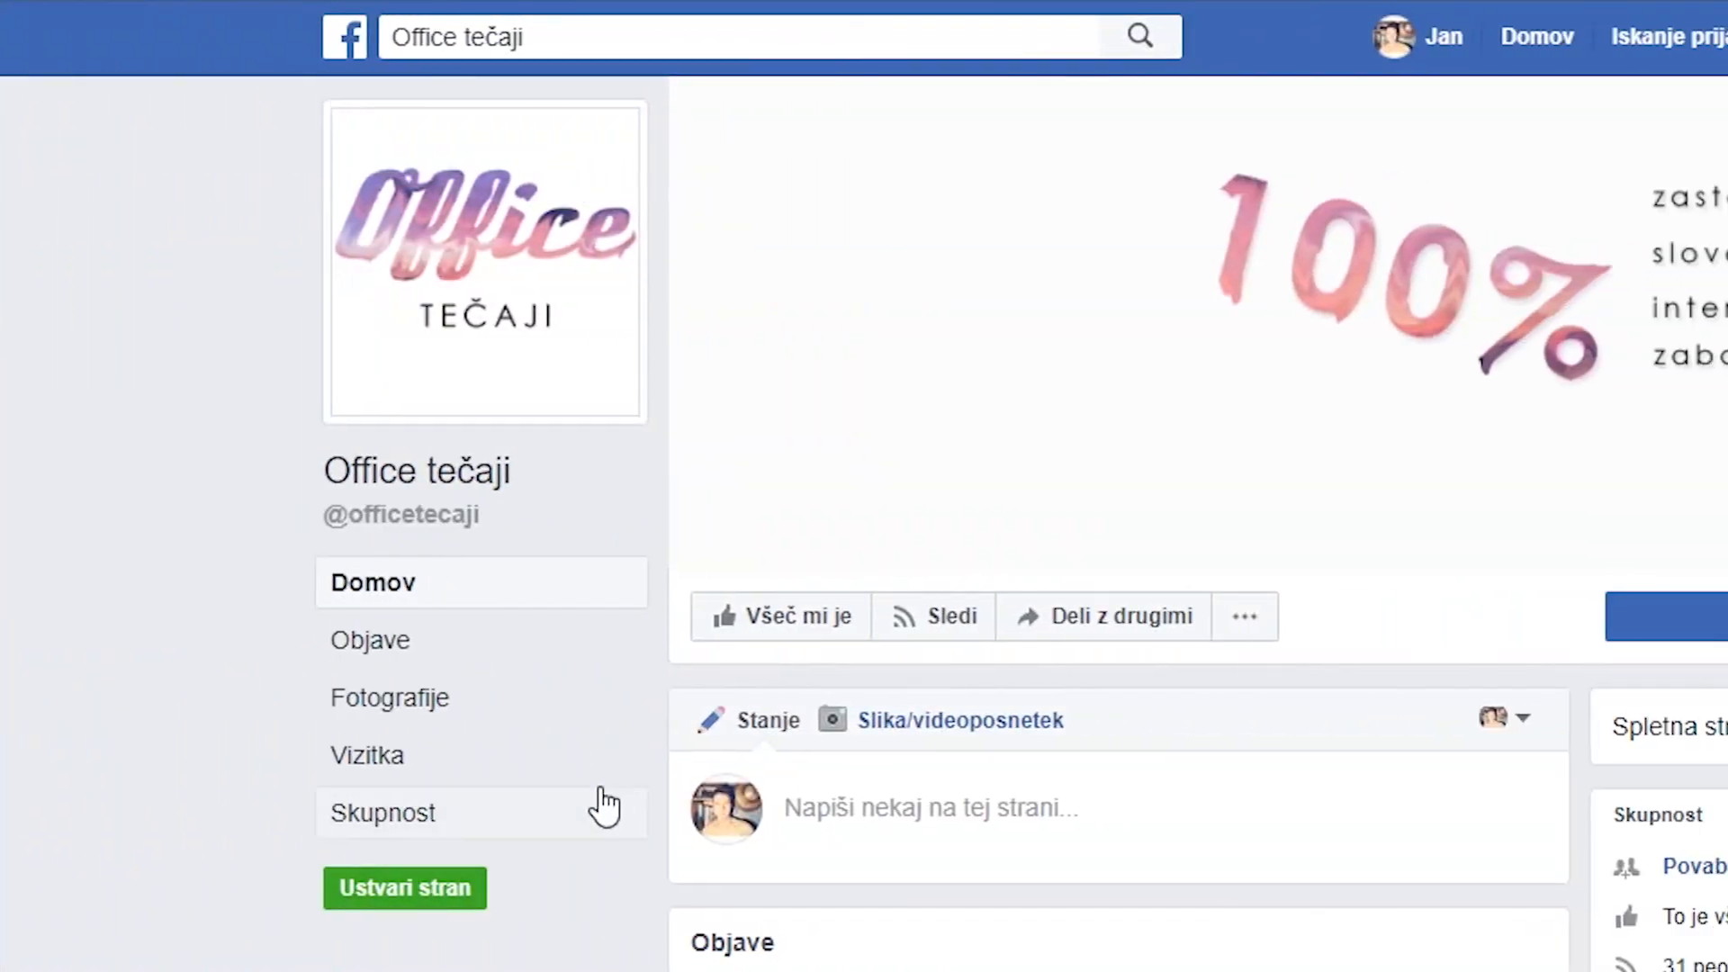
# - Switch to Facebook and like the Office tečaji page
pyautogui.click(513, 621)
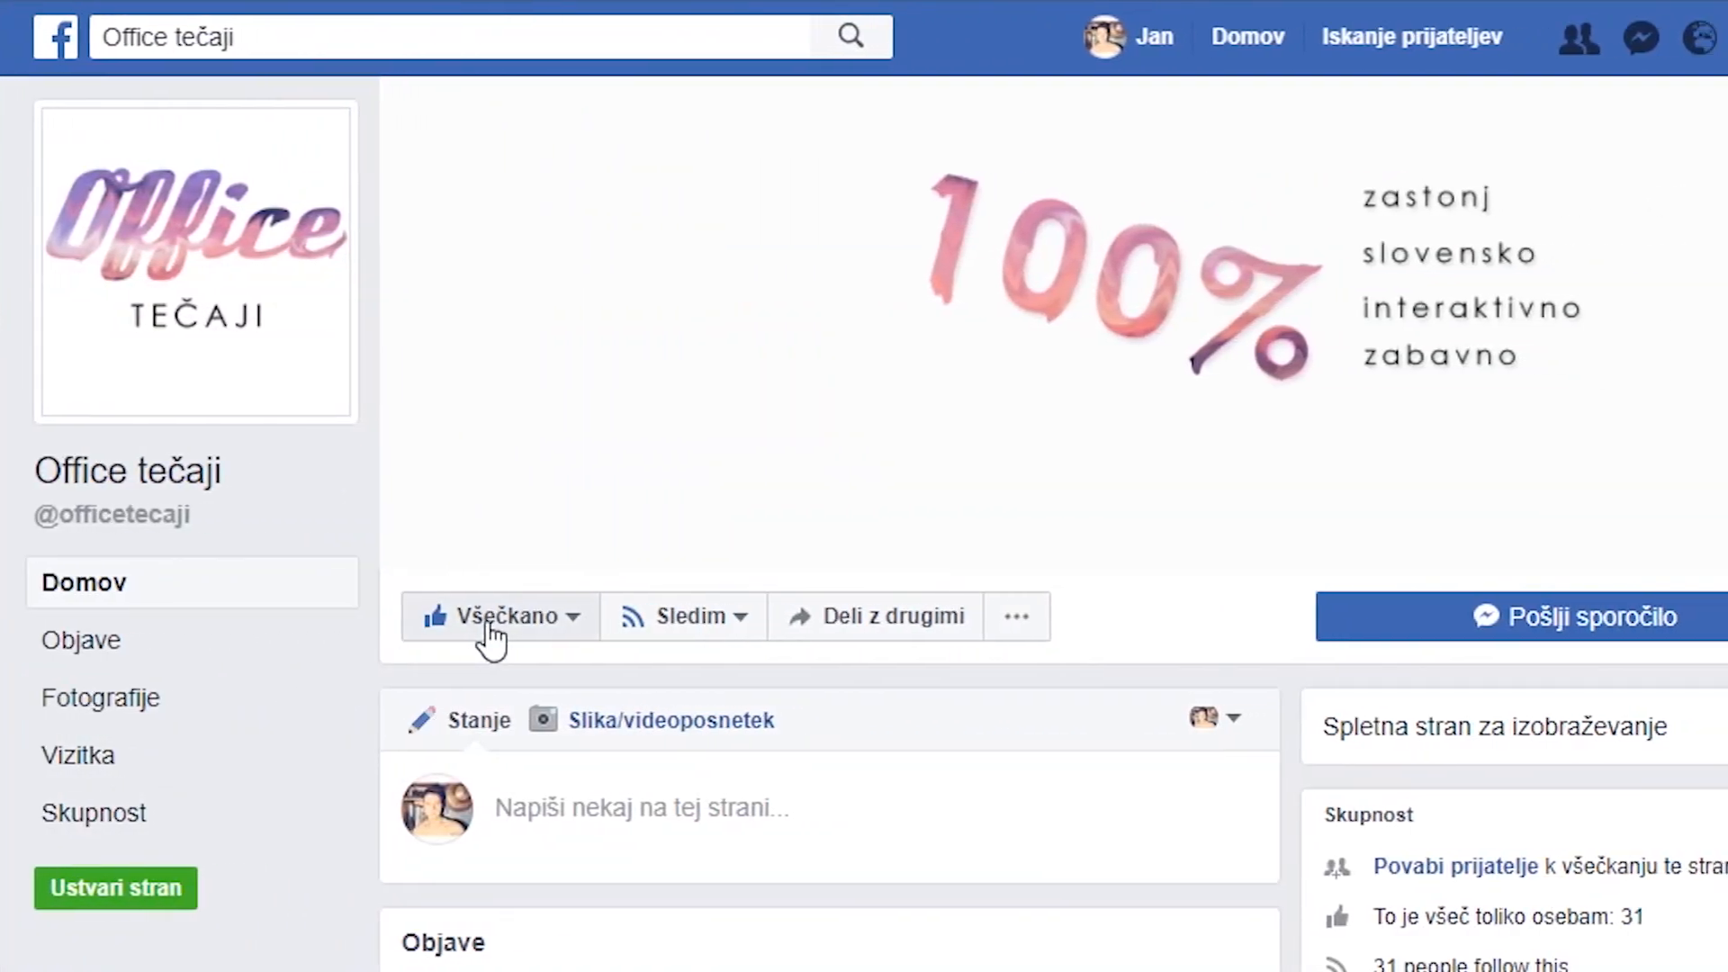